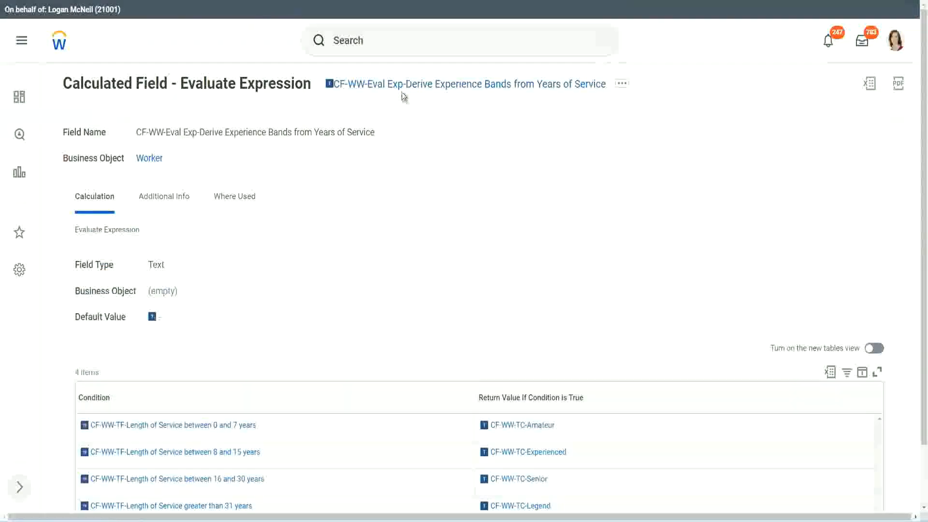
# Copy the name of the existing Evaluate Expression calculated field and open the Create Calculated Field task
pyautogui.rightClick(402, 90)
pyautogui.click(435, 143)
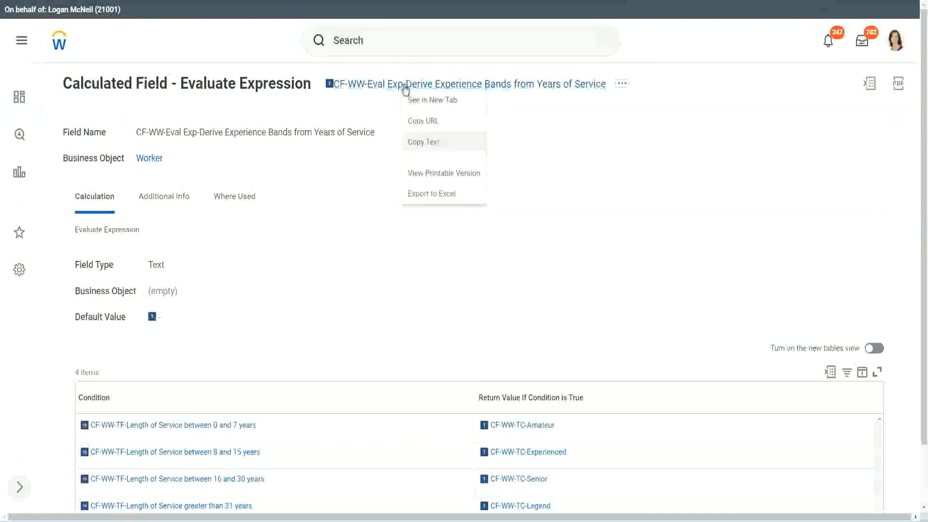
pyautogui.click(388, 43)
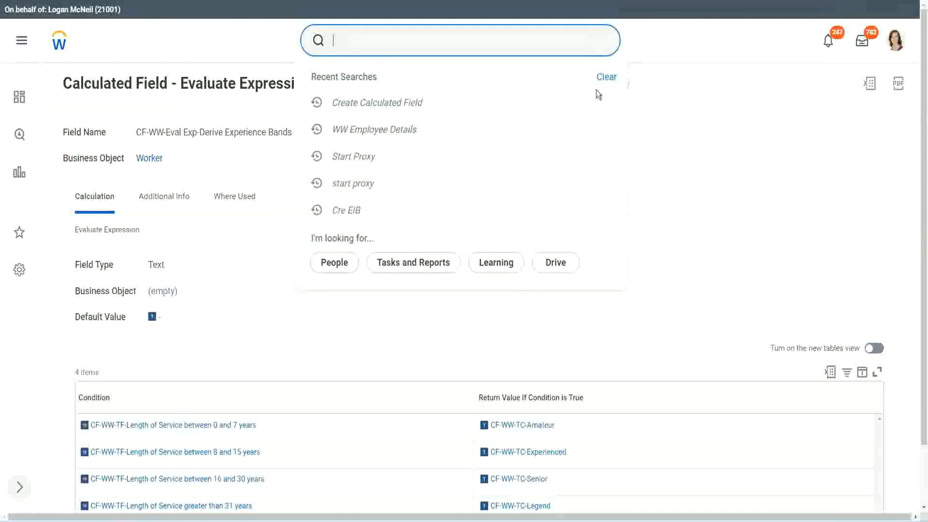
pyautogui.click(368, 36)
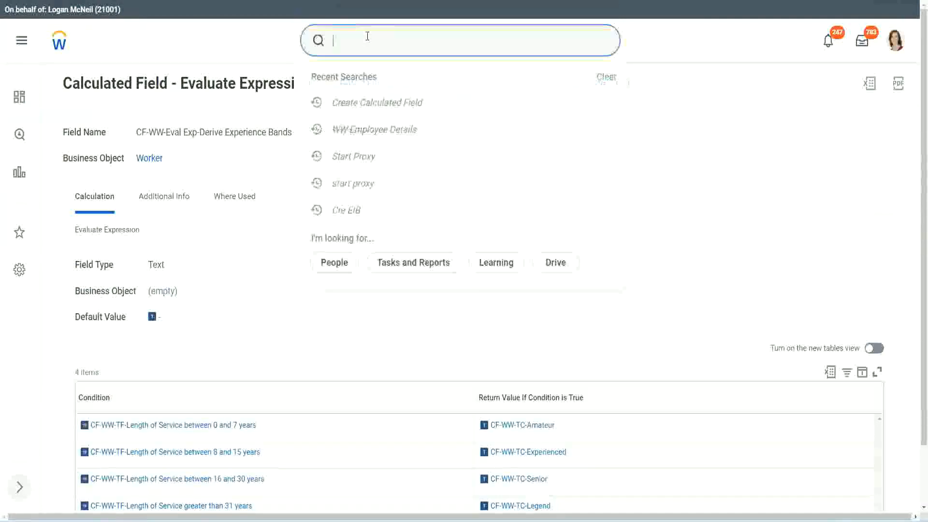
pyautogui.write('create calc')
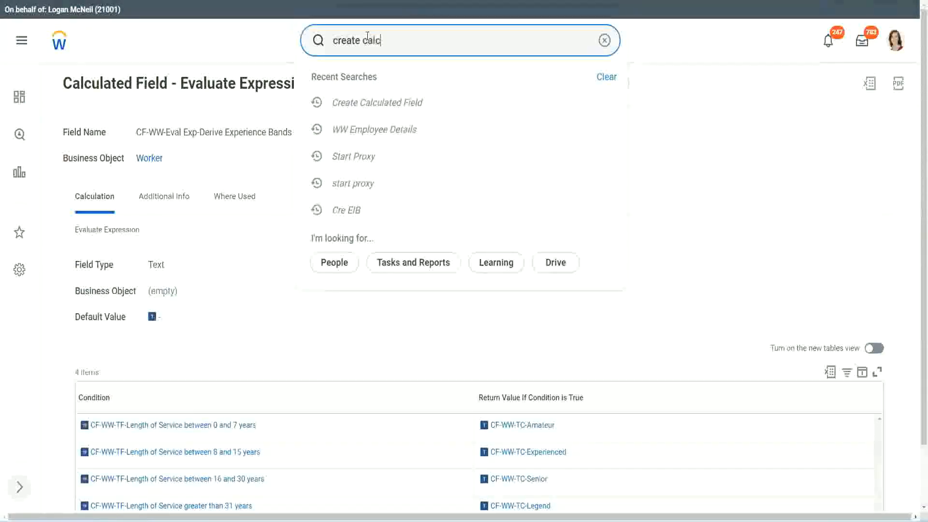
pyautogui.write(' field')
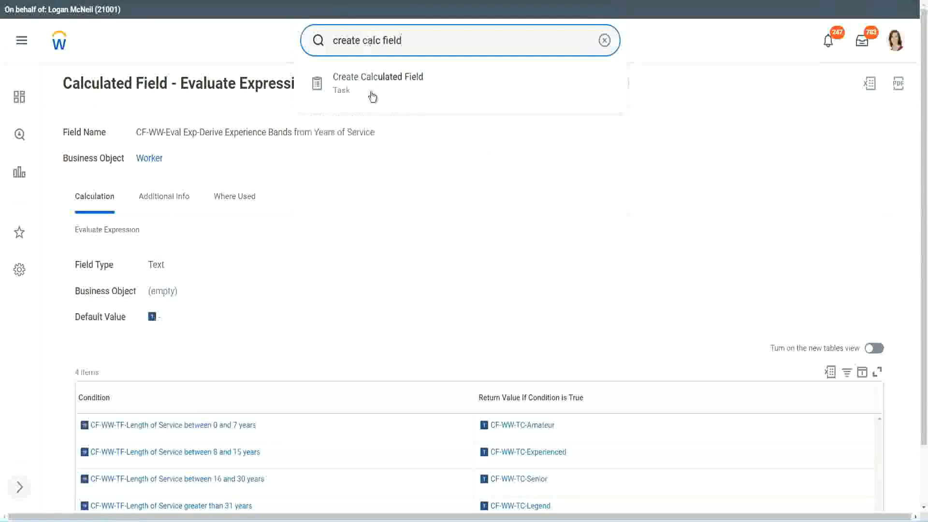
pyautogui.click(385, 91)
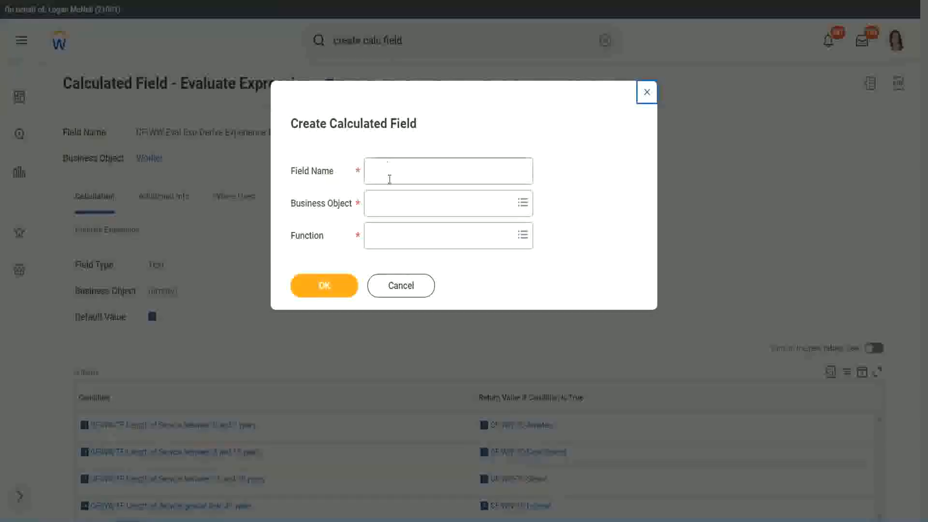
# Name the new calculated field "CF-WW-LRB-Identify Experience Bands from years of Service"
pyautogui.click(391, 173)
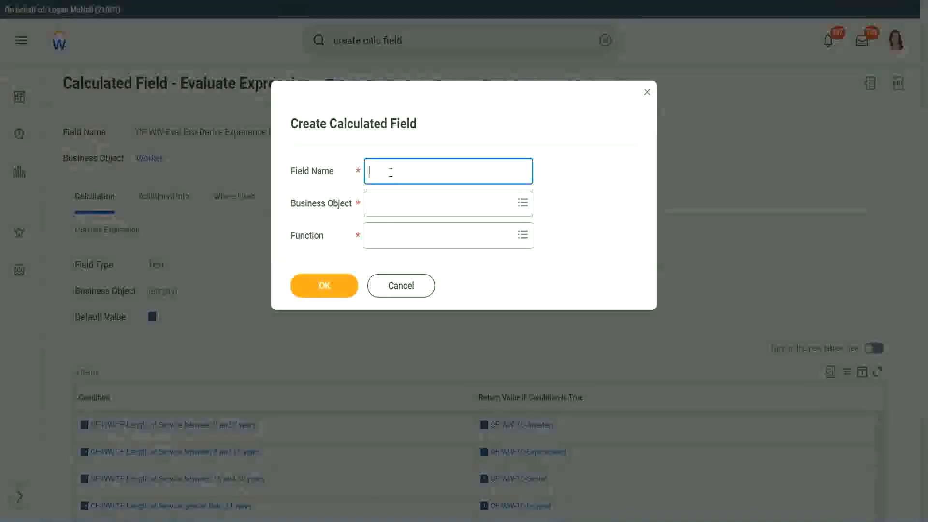
pyautogui.write('CF')
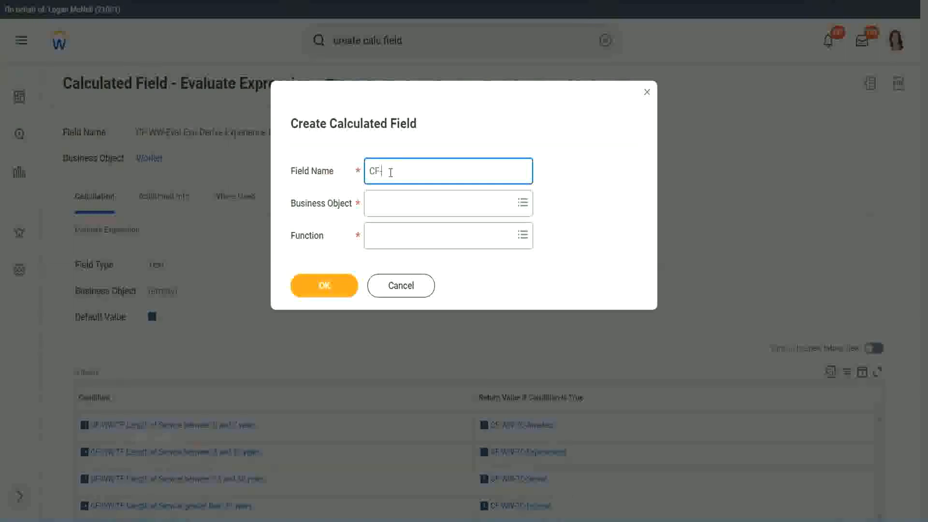
pyautogui.write('-WW-LRB-Identify Exe')
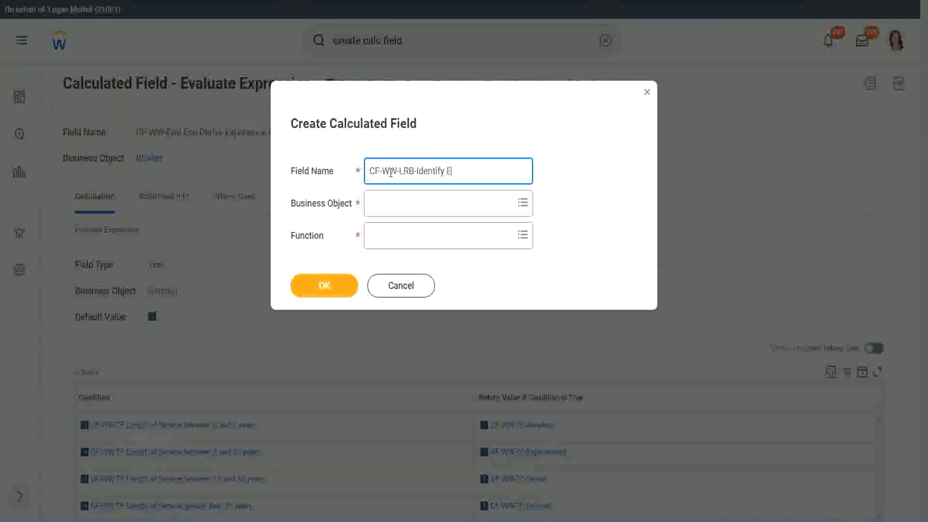
pyautogui.press('BackSpace')
pyautogui.write('perience')
pyautogui.press('BackSpace')
pyautogui.press('BackSpace')
pyautogui.write('ce Bands from years of Service')
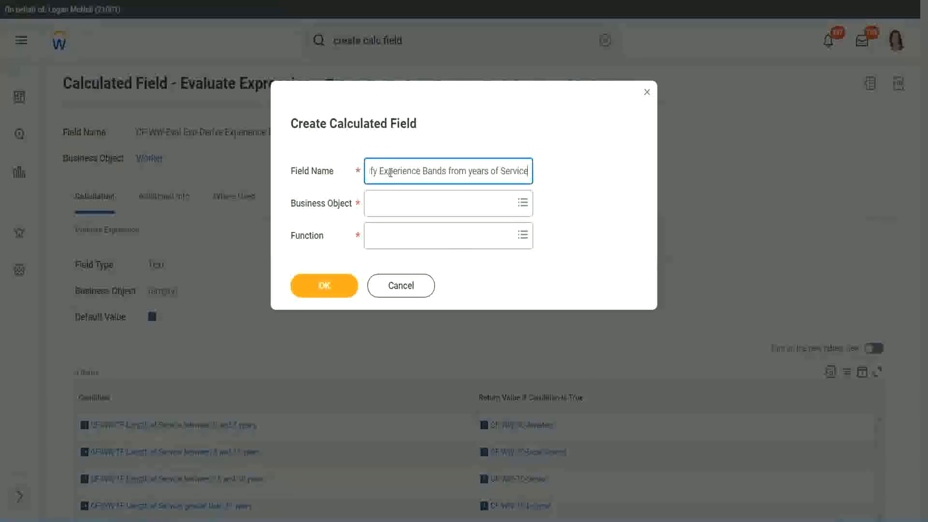
# Set the business object to Worker and the function to Lookup Range Band, and proceed to the field's calculation setup
pyautogui.press('Tab')
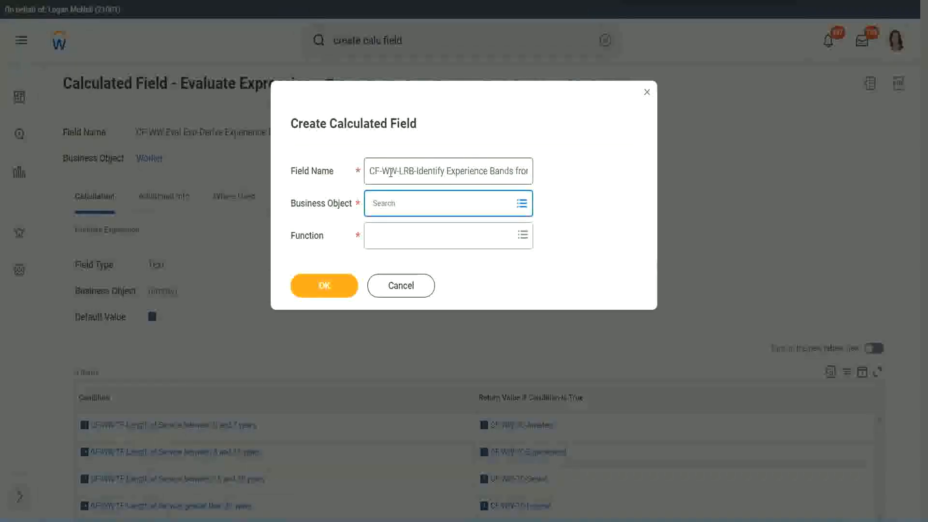
pyautogui.write('worker')
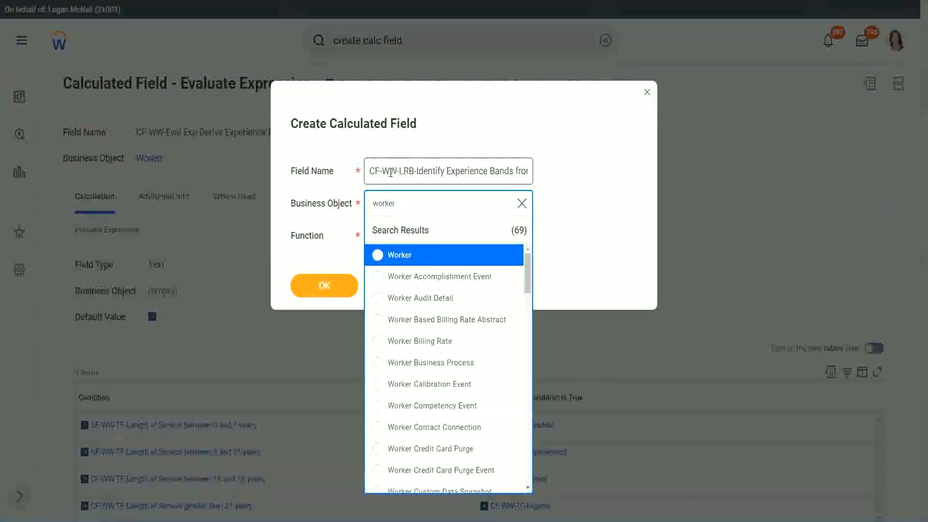
pyautogui.press('Return')
pyautogui.write('lrb')
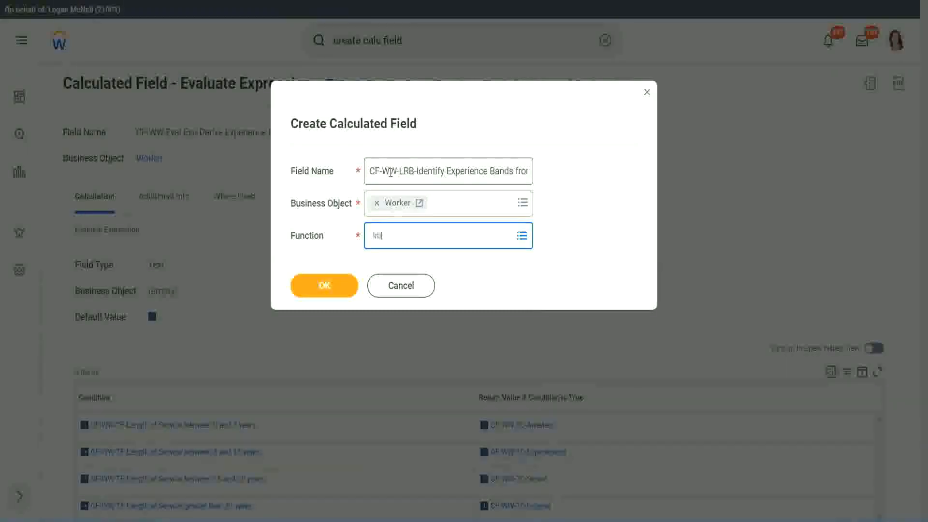
pyautogui.press('Return')
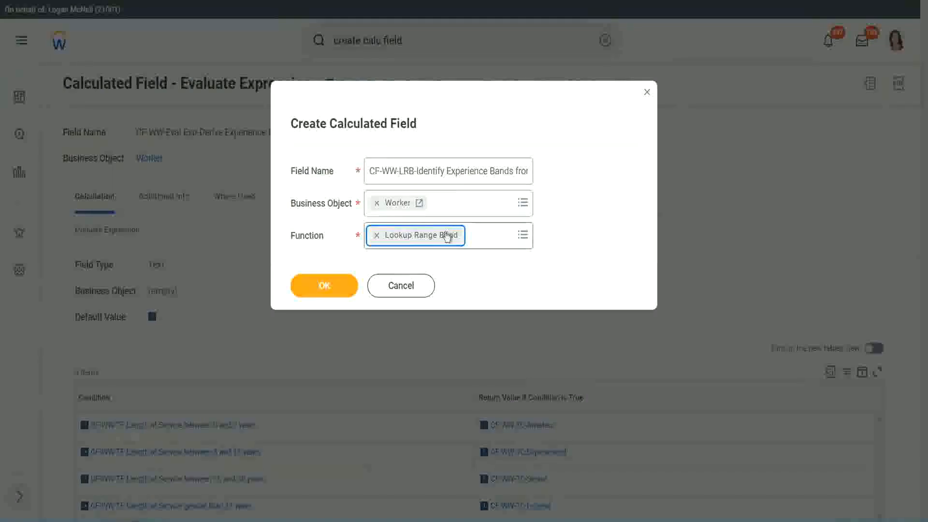
pyautogui.click(331, 287)
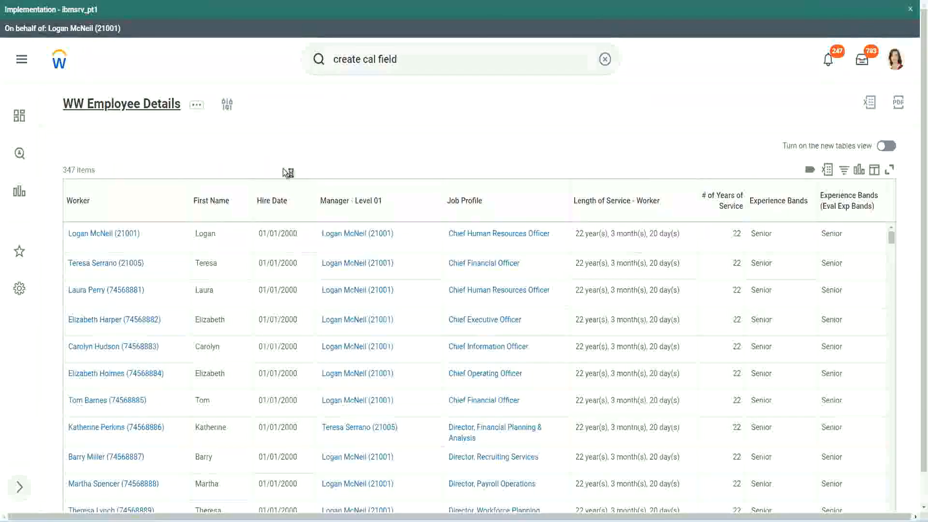
# Open the WW Employee Details report definition and copy the field name CF-WW-Convert Text To Number-Number of Years from Length of Service
pyautogui.click(334, 298)
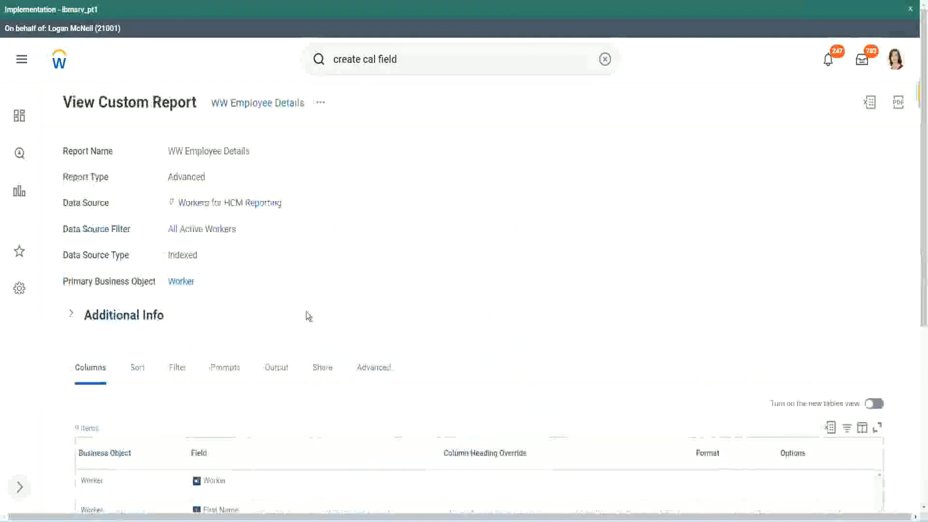
pyautogui.scroll(-5, 309, 315)
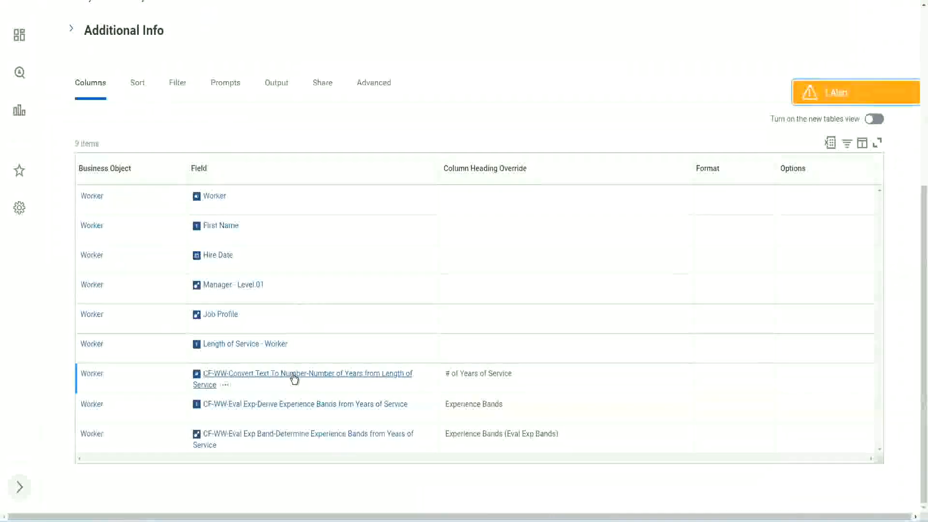
pyautogui.rightClick(293, 380)
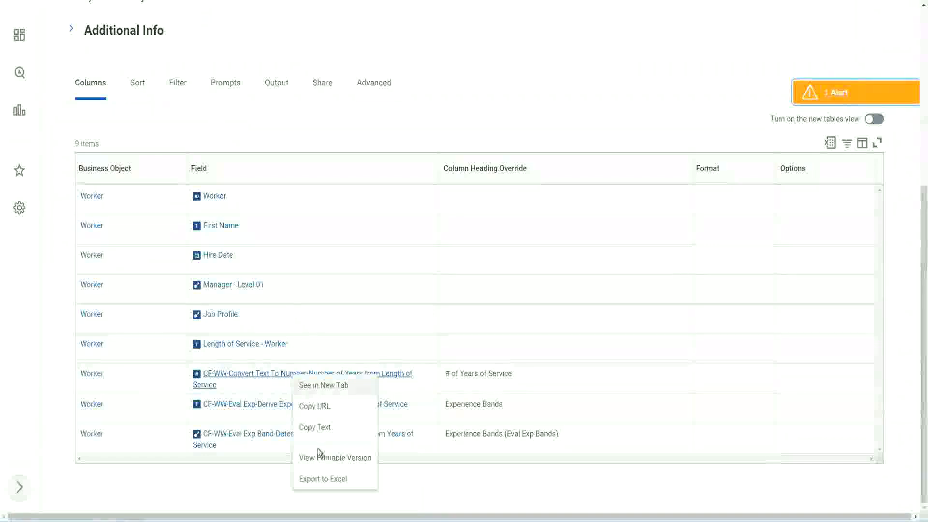
pyautogui.click(317, 430)
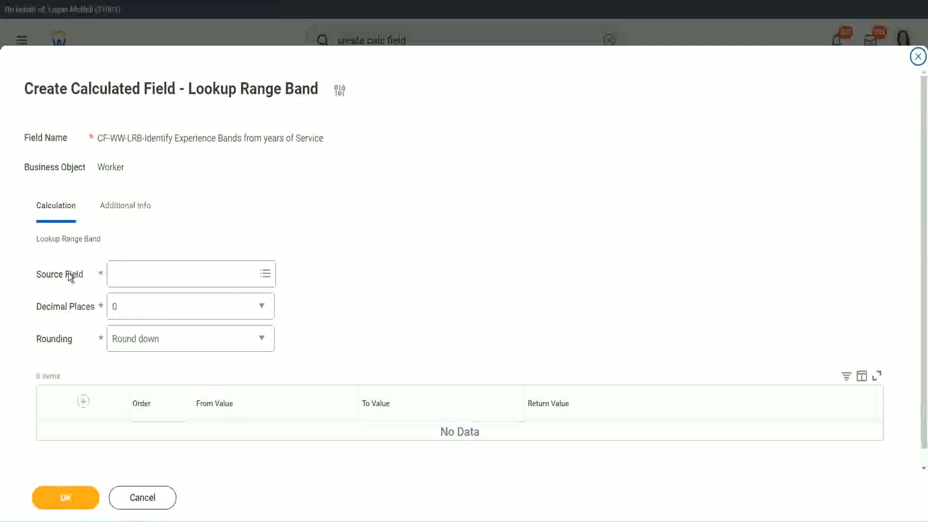
# Set the source field to CF-WW-Convert Text To Number-Number of Years from Length of Service, with 0 decimal places
pyautogui.click(145, 275)
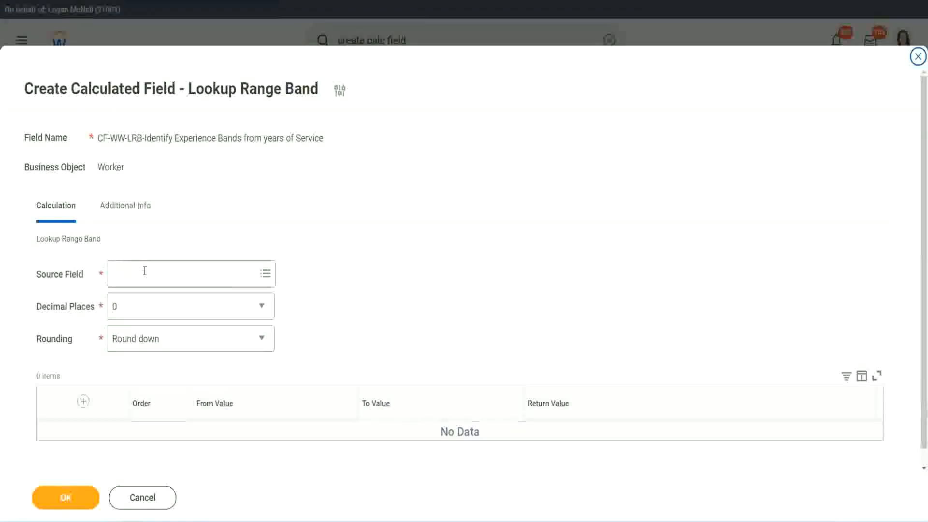
pyautogui.press('Return')
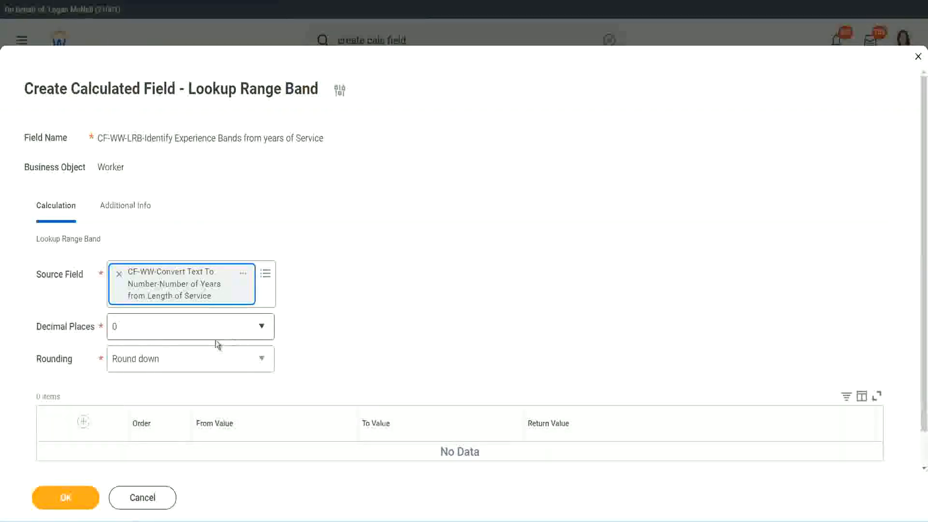
pyautogui.click(181, 332)
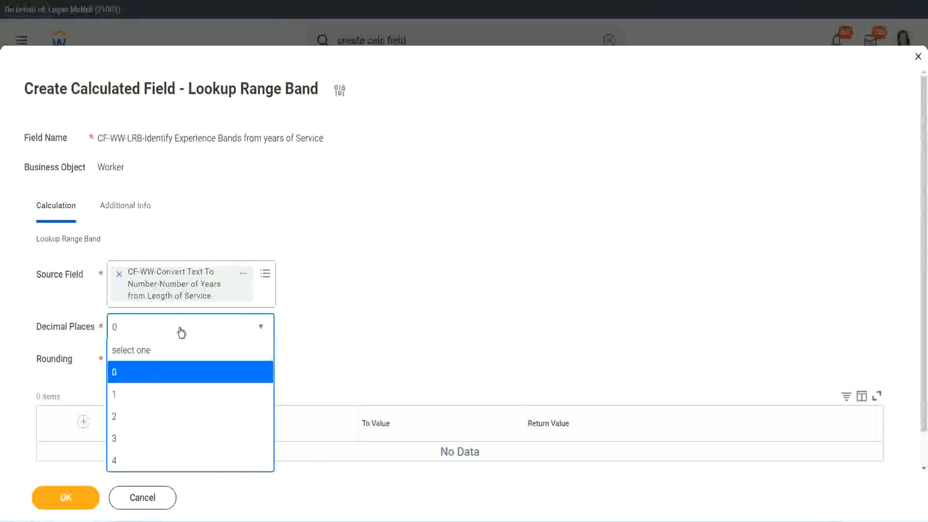
pyautogui.click(121, 376)
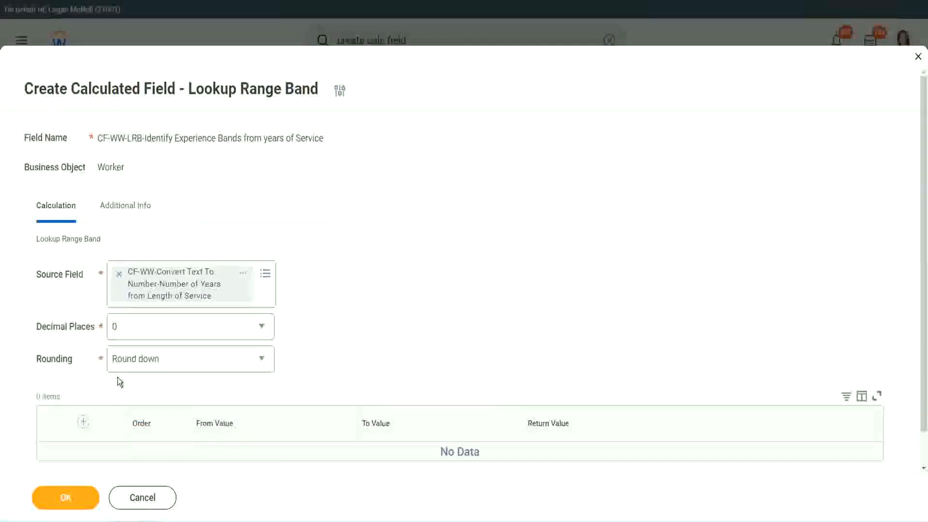
# Set the calculated field's rounding option to Round
pyautogui.click(149, 362)
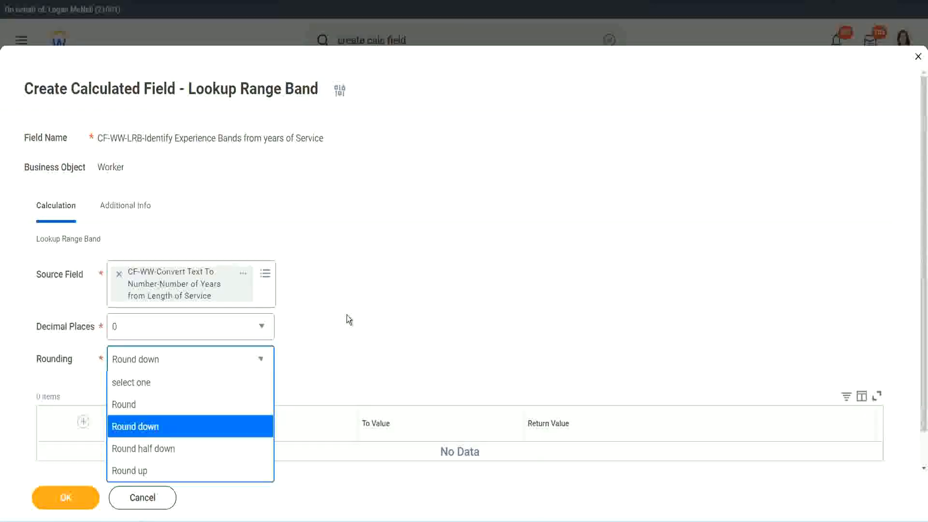
pyautogui.click(327, 355)
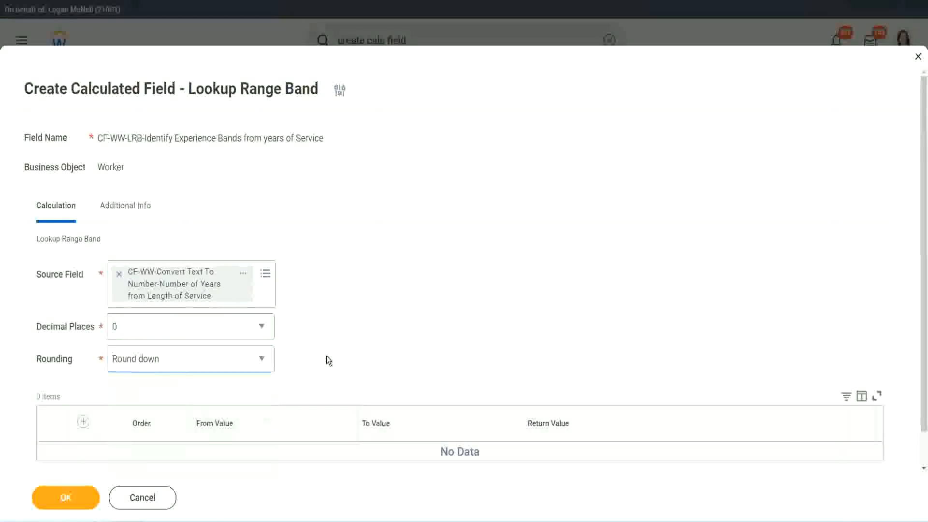
pyautogui.click(158, 363)
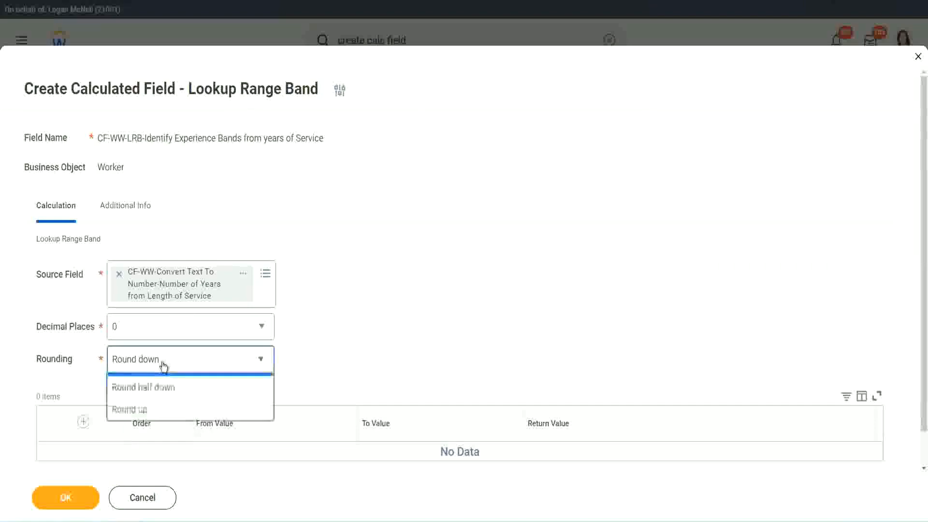
pyautogui.click(154, 406)
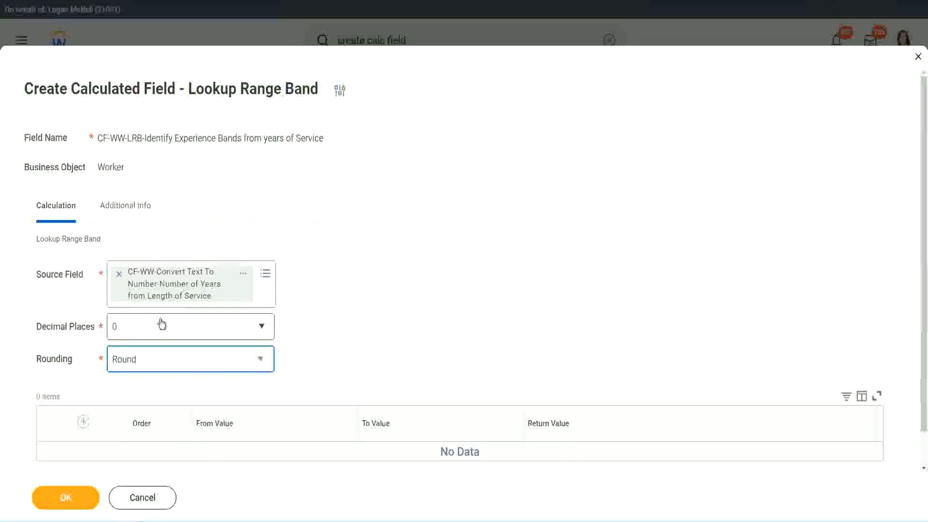
# Add a range row from 0 to 7 with the return value Amateur
pyautogui.click(85, 422)
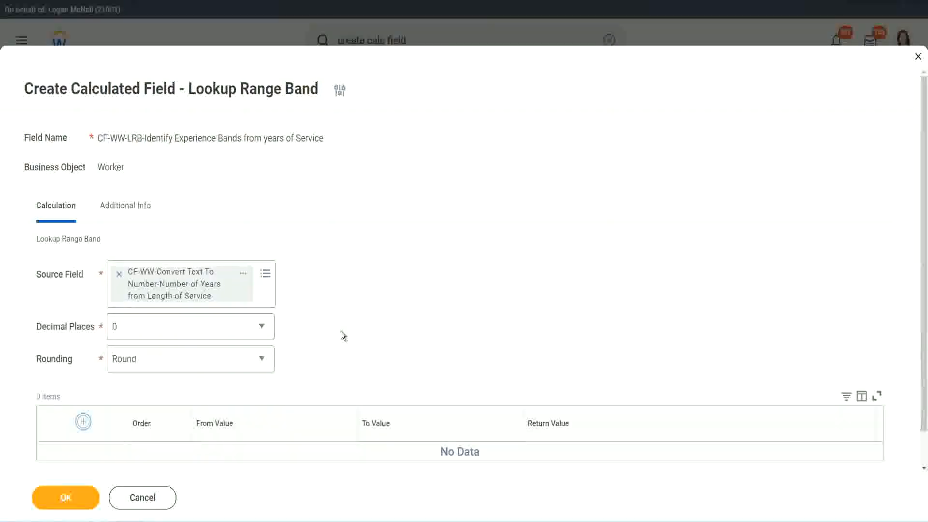
pyautogui.scroll(-2, 387, 287)
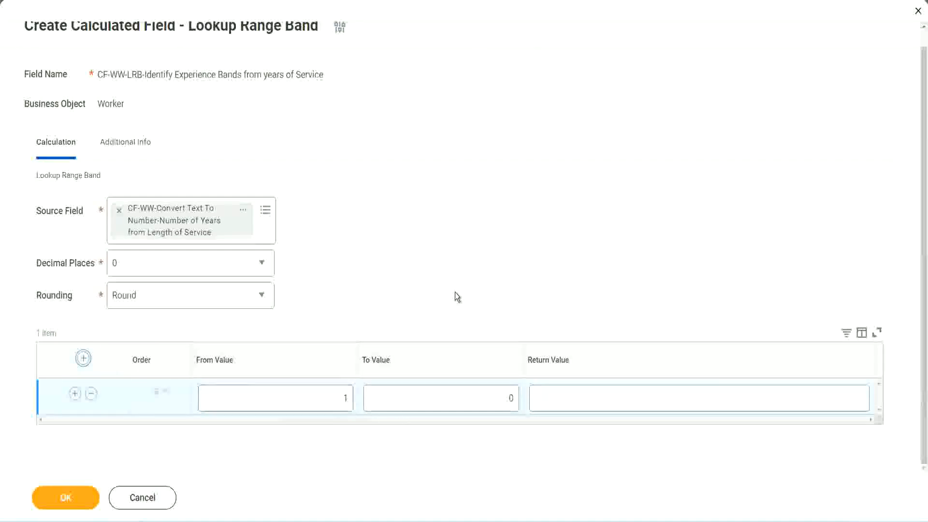
pyautogui.click(339, 401)
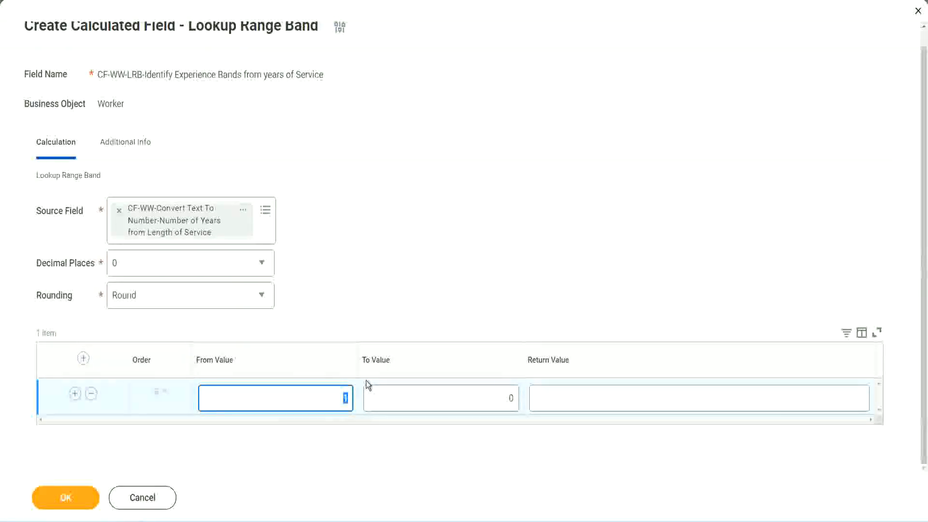
pyautogui.press('Tab')
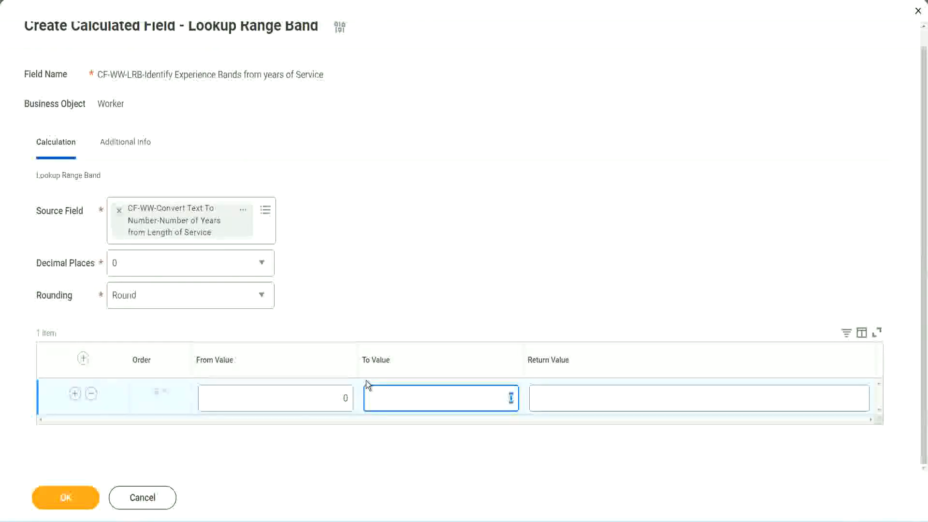
pyautogui.write('7')
pyautogui.press('Tab')
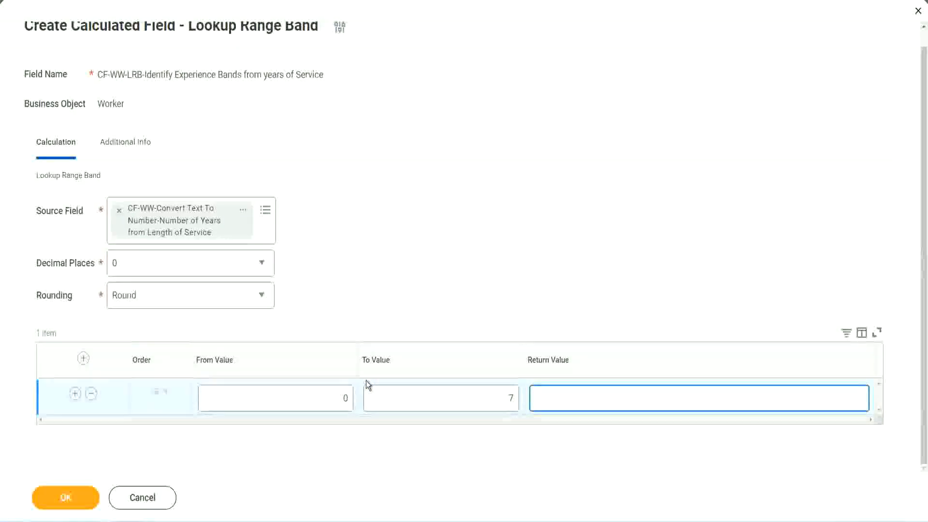
pyautogui.write('Amateur')
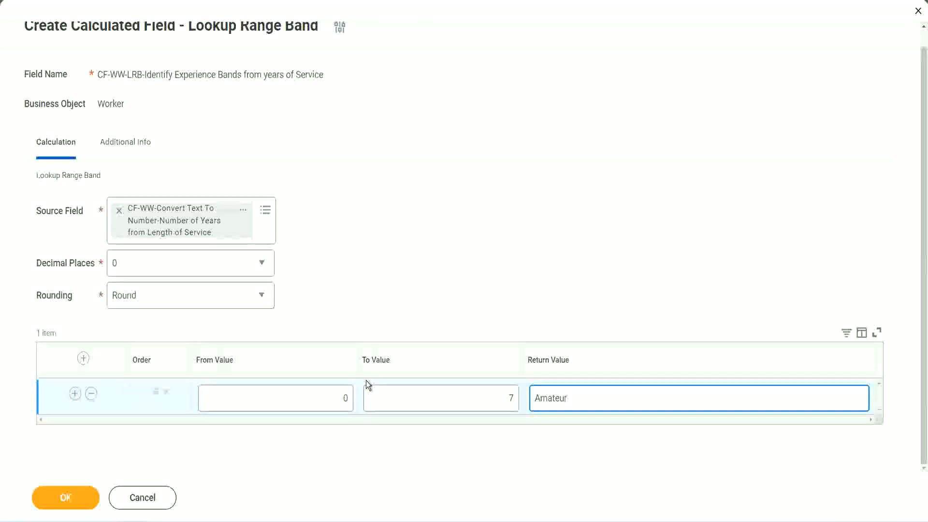
pyautogui.click(321, 405)
pyautogui.click(497, 390)
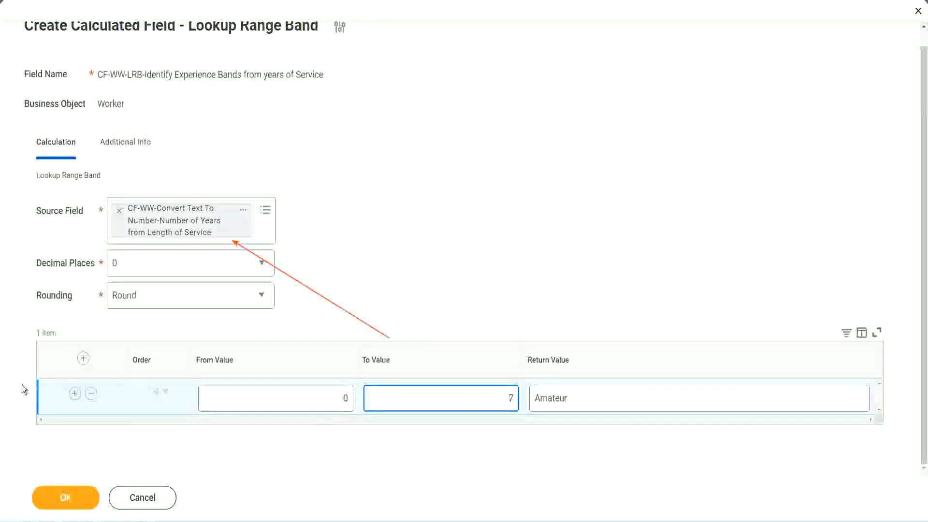
# Add a second range row from 8 to 15 with the return value Experienced
pyautogui.click(74, 394)
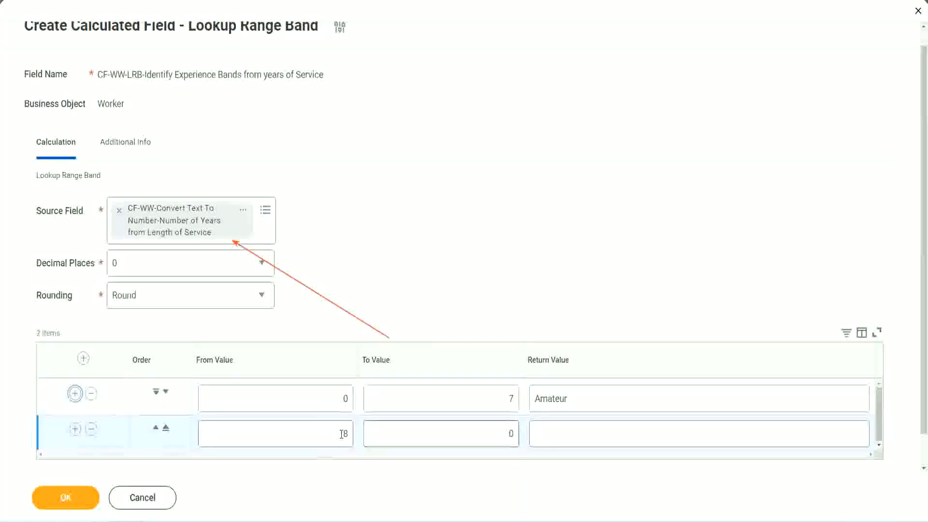
pyautogui.doubleClick(345, 433)
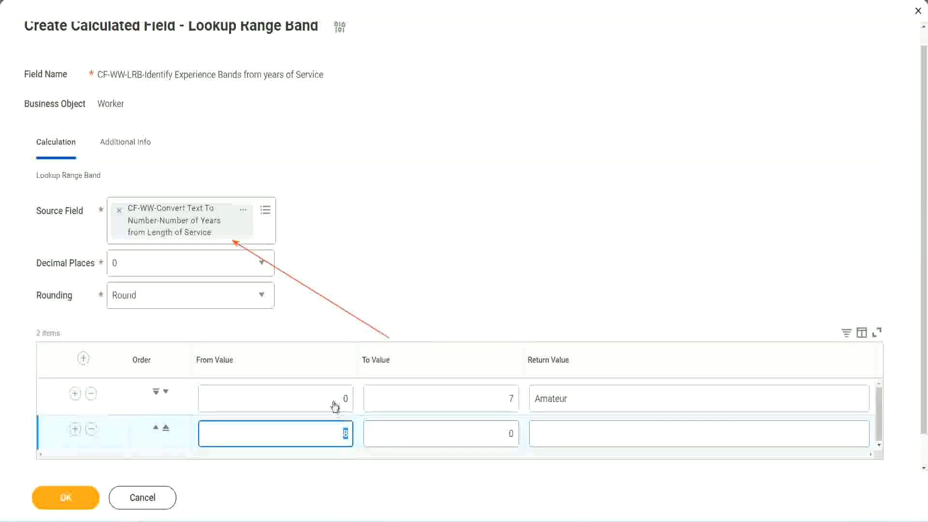
pyautogui.click(497, 402)
pyautogui.click(506, 402)
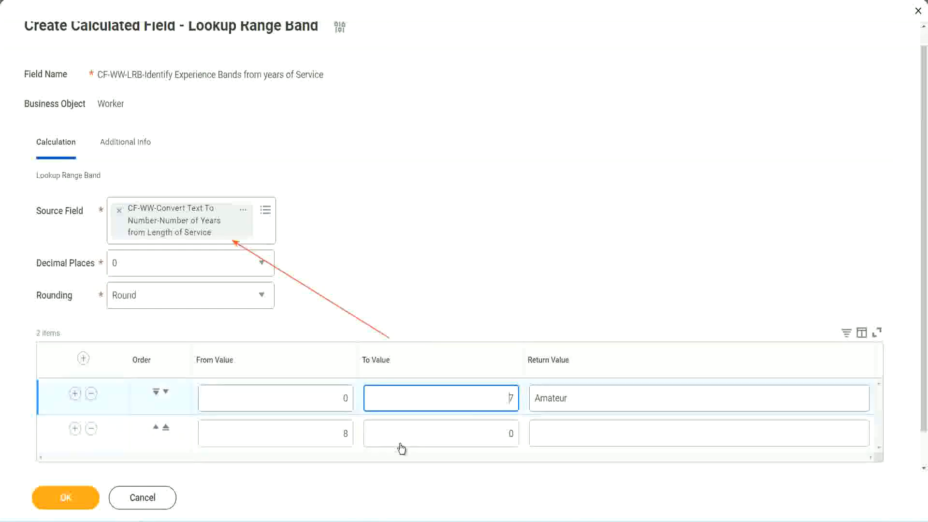
pyautogui.click(329, 434)
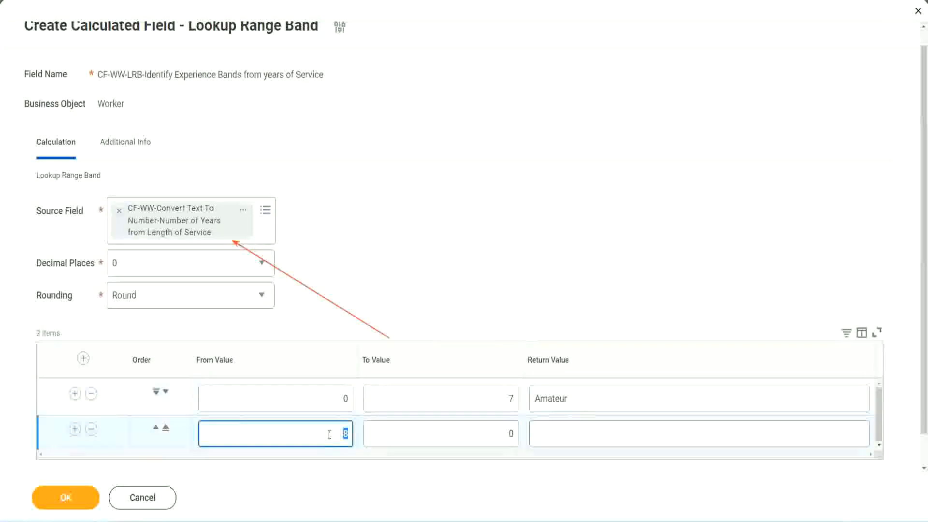
pyautogui.click(328, 434)
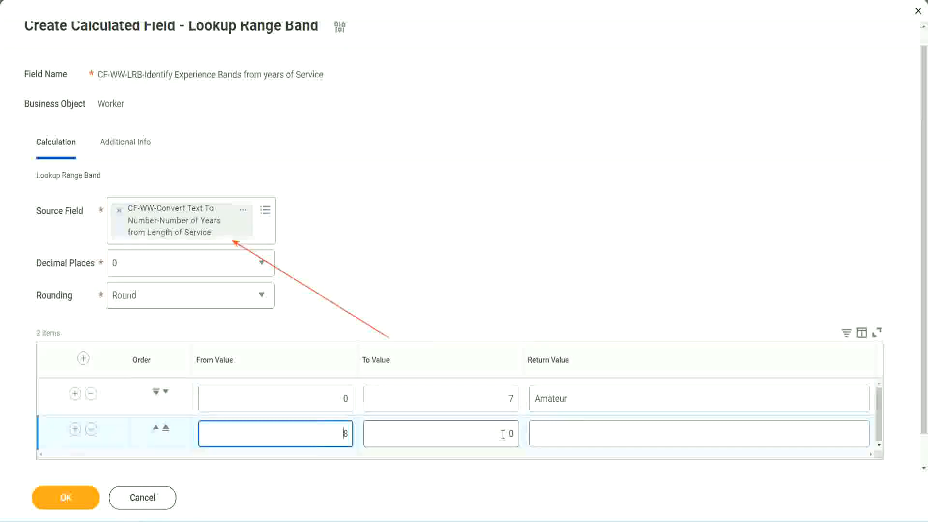
pyautogui.click(502, 433)
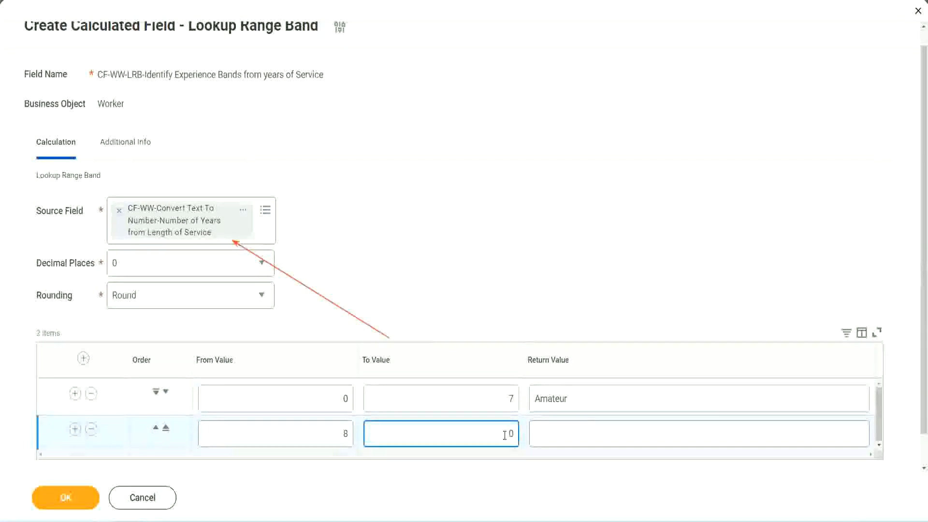
pyautogui.press('BackSpace')
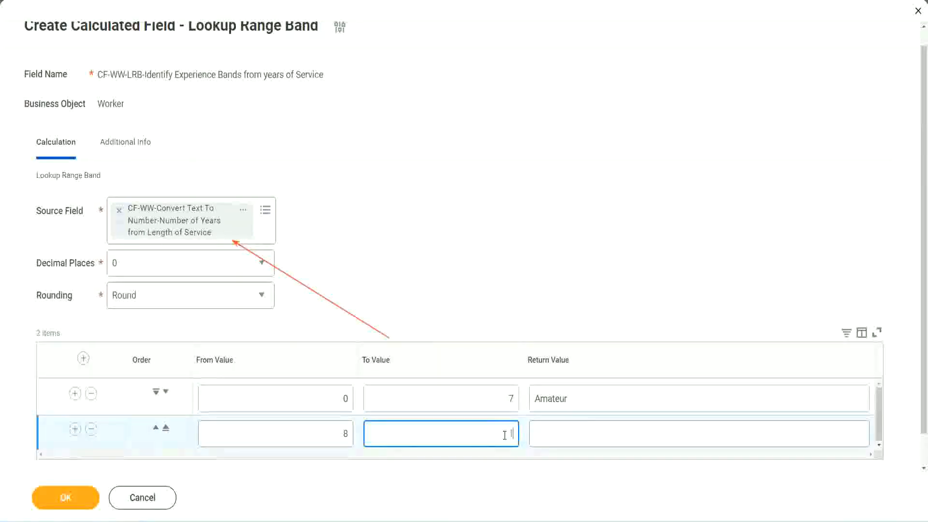
pyautogui.write('15')
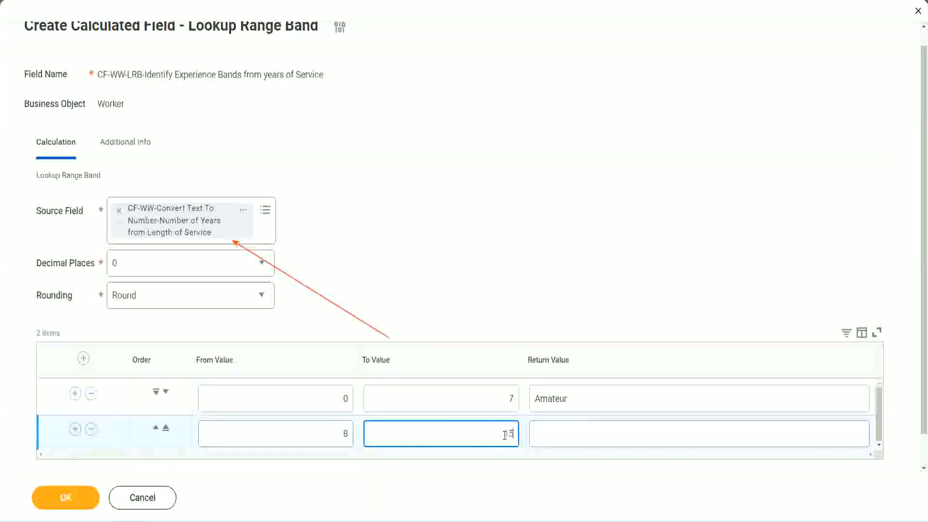
pyautogui.click(573, 431)
pyautogui.write('Ex')
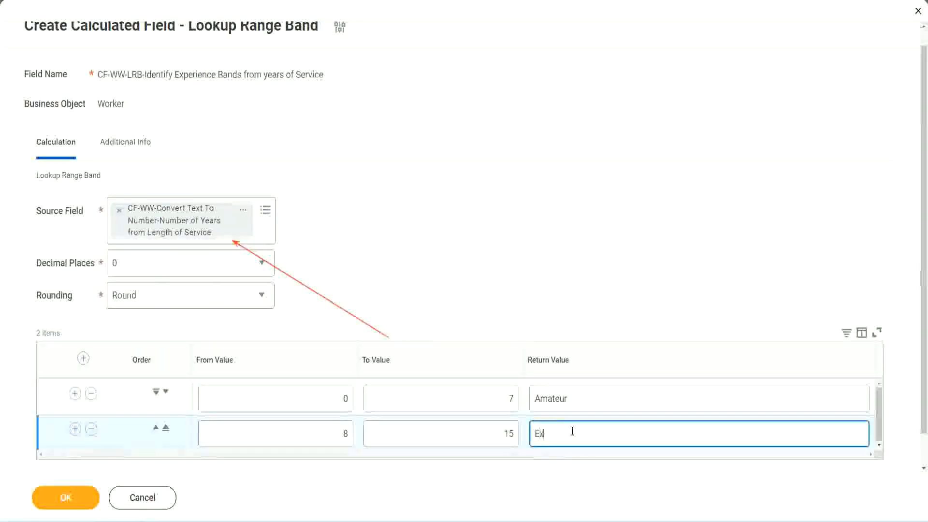
pyautogui.write('perienced')
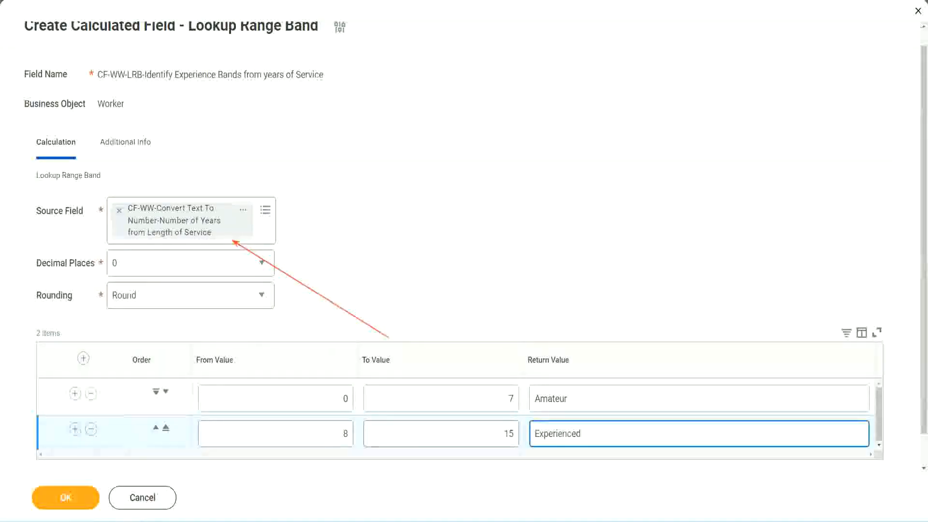
# Add a third range row from 16 to 30 with the return value Senior
pyautogui.click(75, 429)
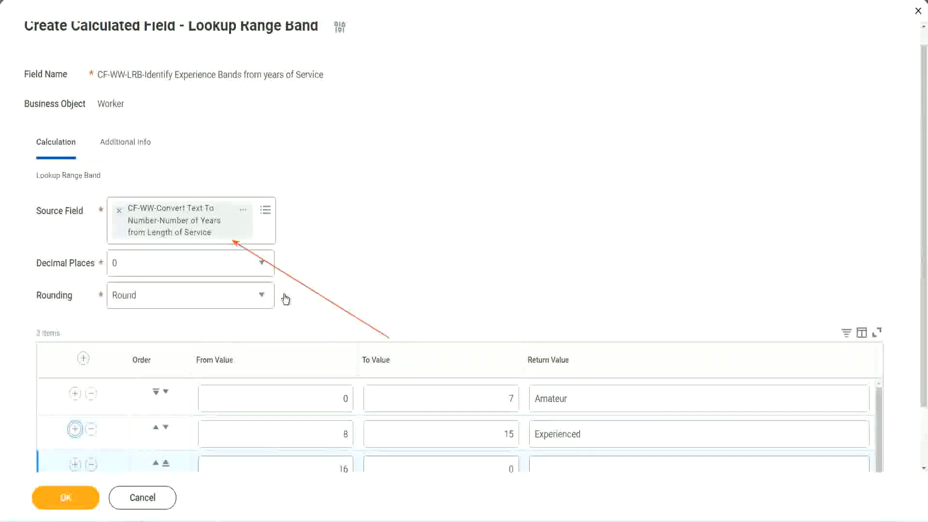
pyautogui.scroll(-2, 285, 300)
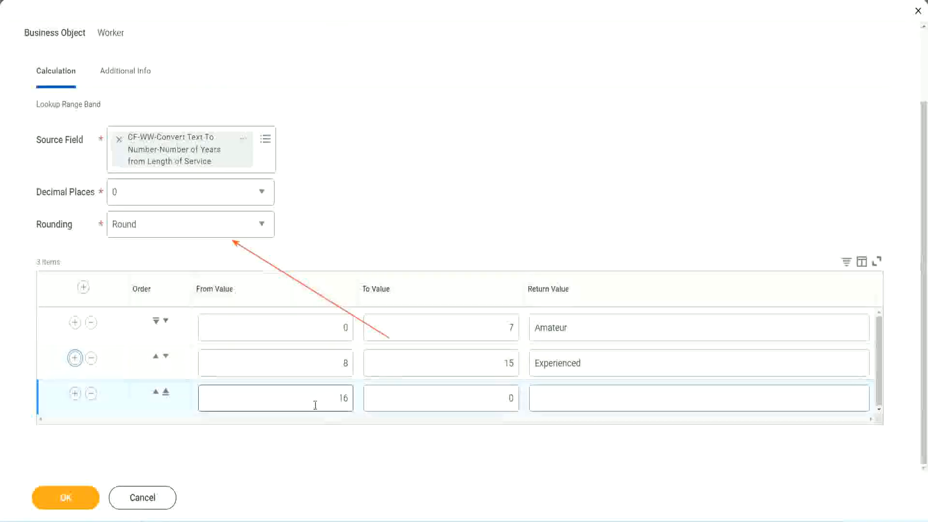
pyautogui.click(466, 399)
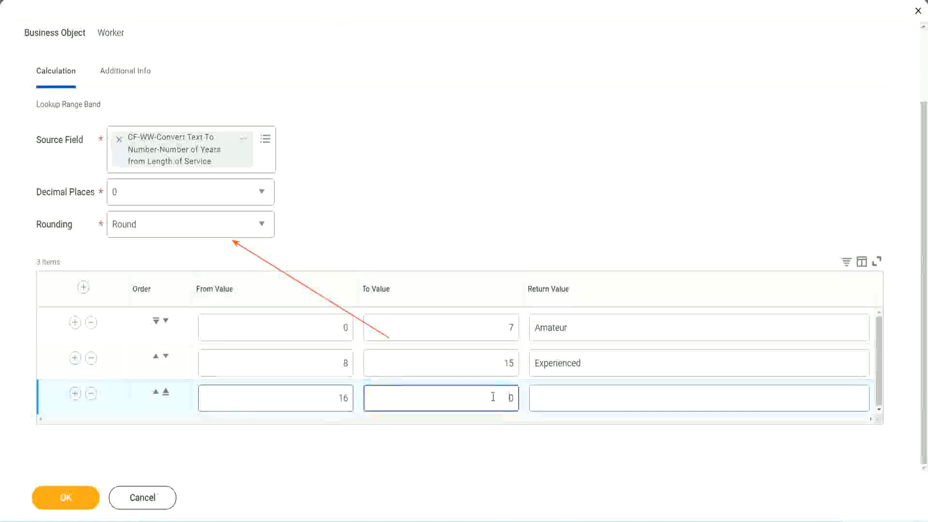
pyautogui.write('3')
pyautogui.press('Tab')
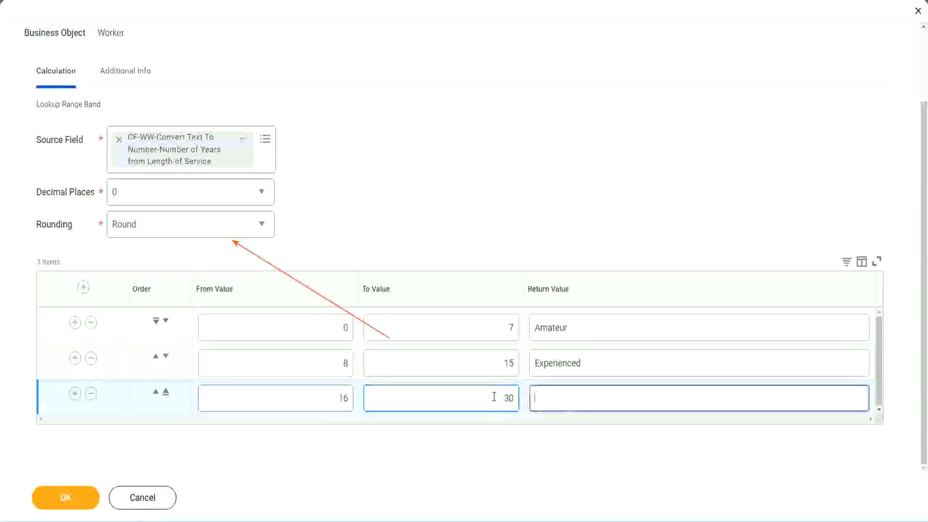
pyautogui.write('L')
pyautogui.press('BackSpace')
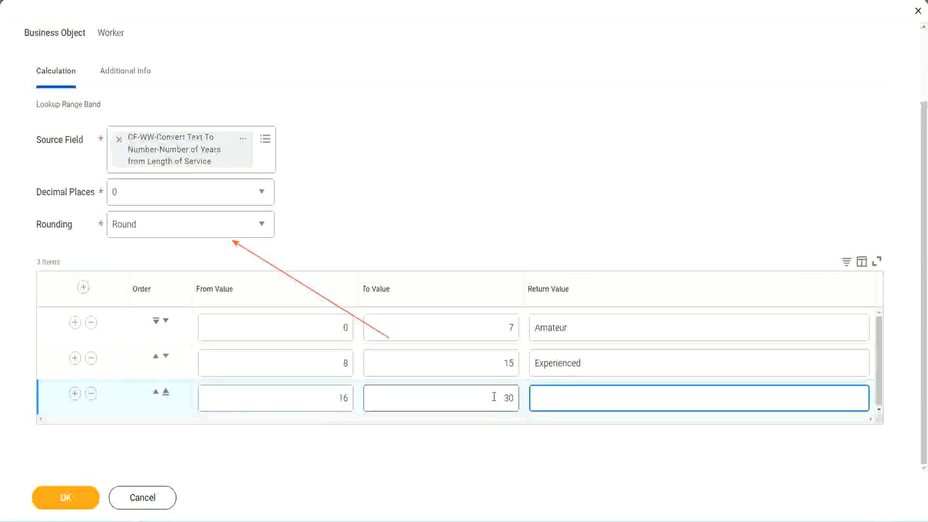
pyautogui.write('Senior')
# Add a fourth range row from 31 to 1000 with the return value Legend
pyautogui.click(75, 393)
pyautogui.click(305, 394)
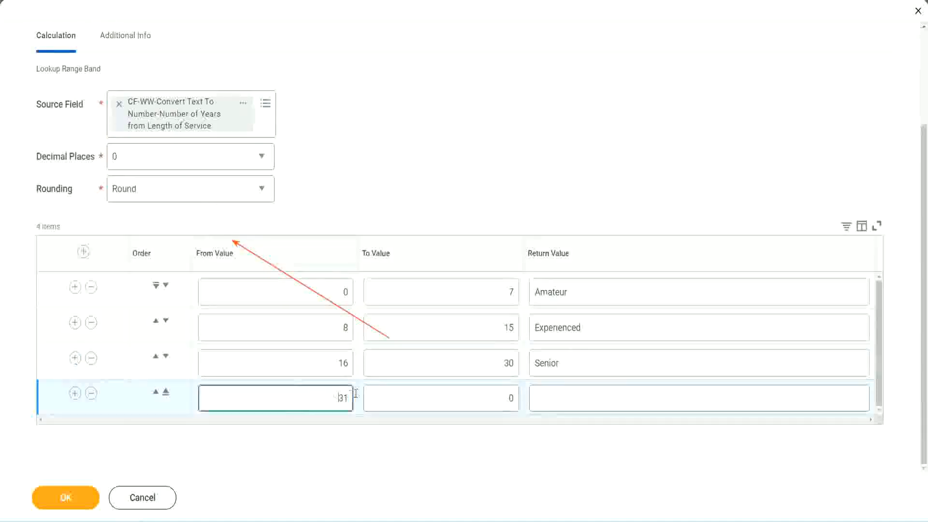
pyautogui.doubleClick(313, 392)
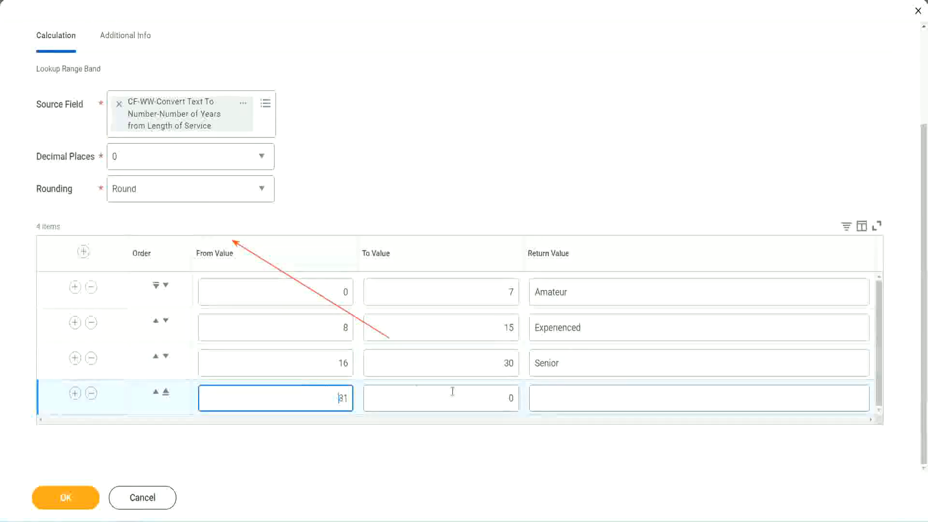
pyautogui.click(501, 399)
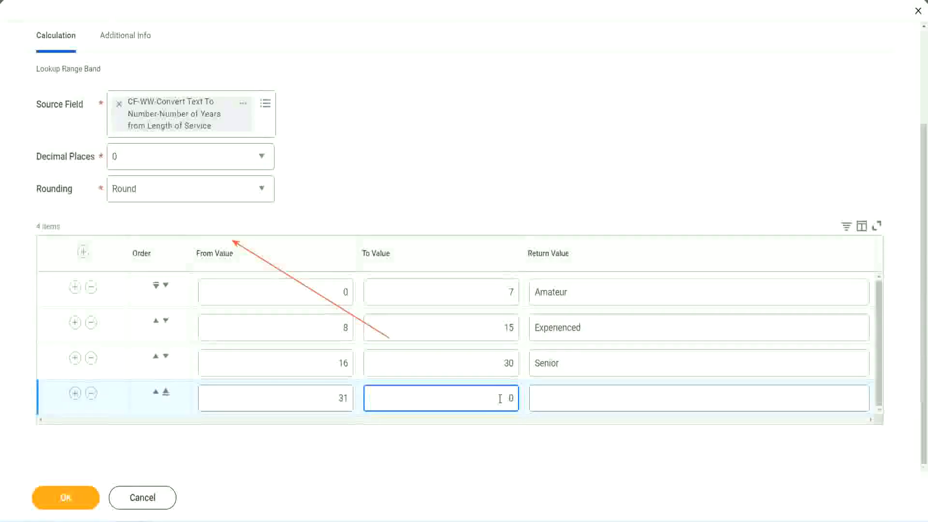
pyautogui.write('1000')
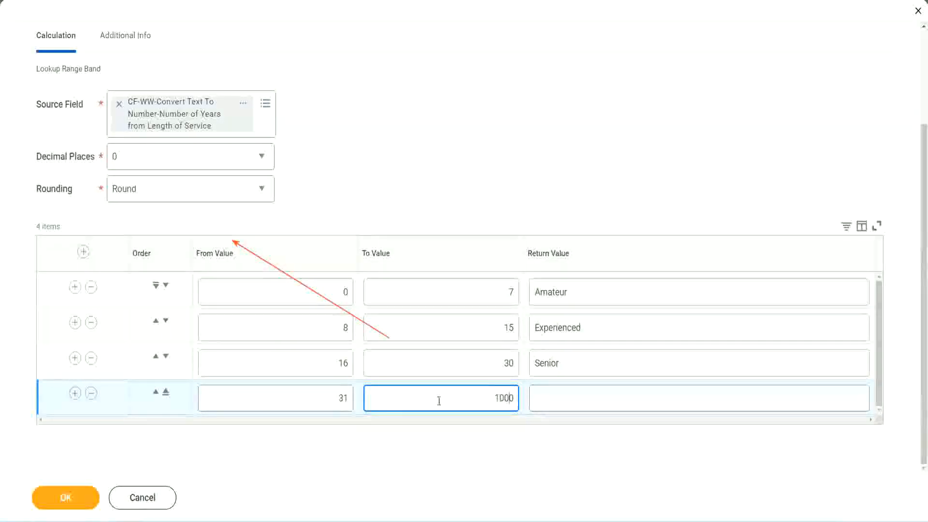
pyautogui.moveTo(483, 392); pyautogui.dragTo(540, 393)
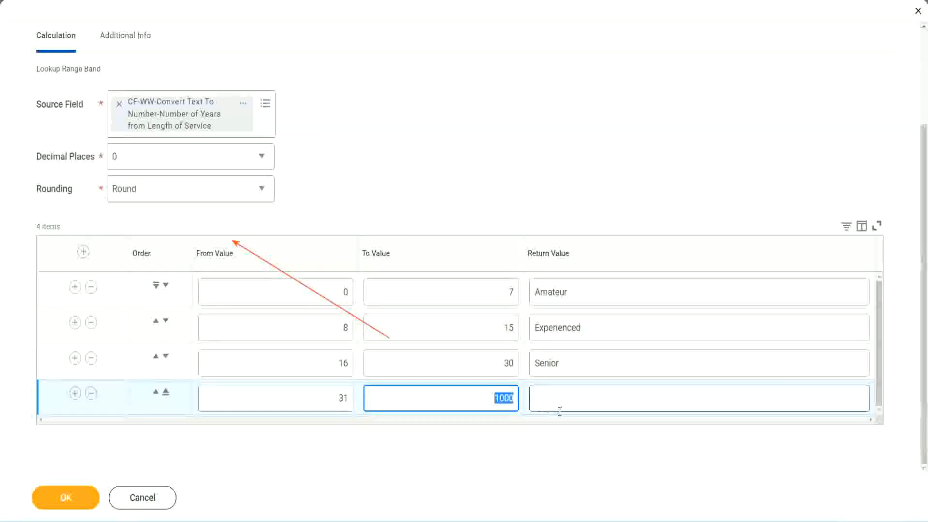
pyautogui.click(497, 393)
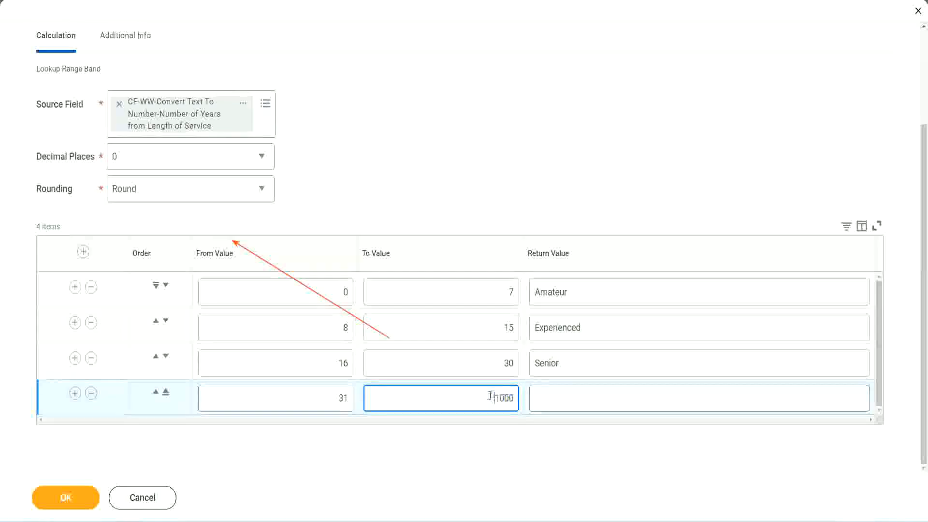
pyautogui.doubleClick(517, 397)
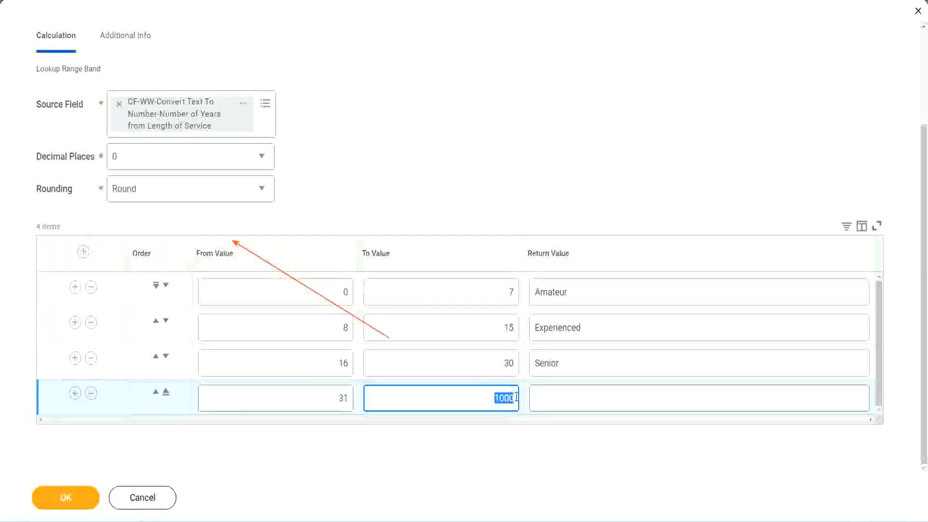
pyautogui.click(579, 398)
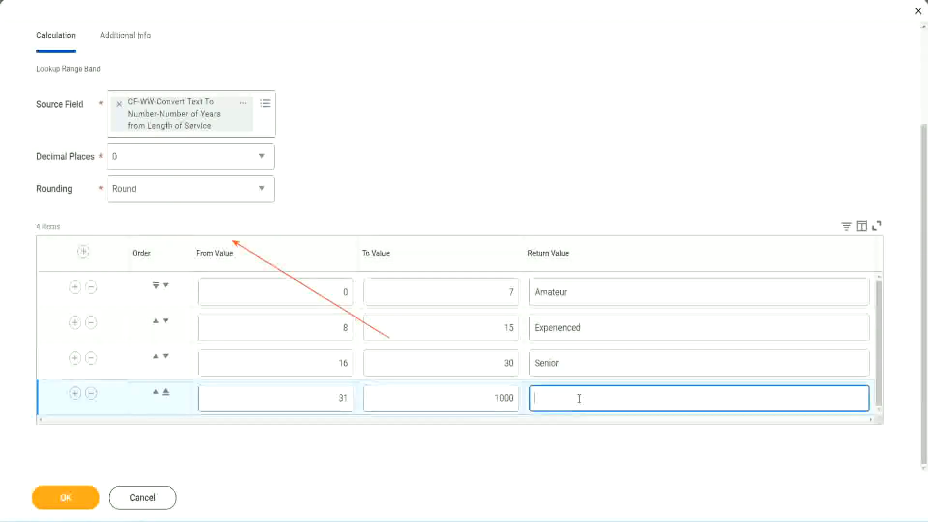
pyautogui.write('Legend')
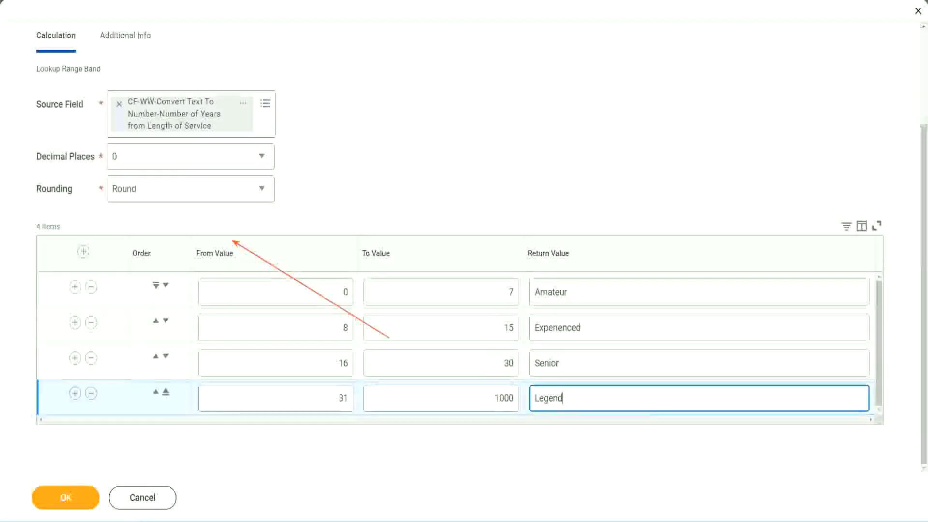
pyautogui.click(435, 164)
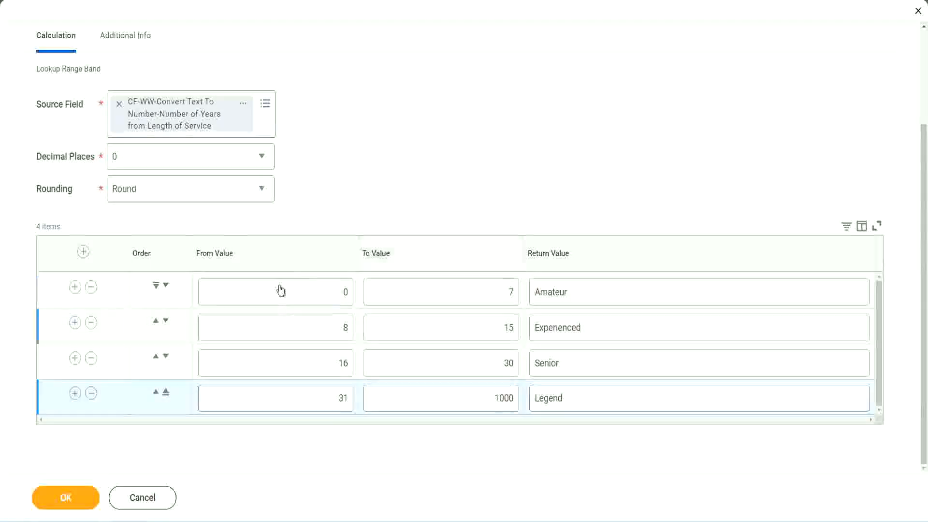
# Review the range limits and return values of all the experience band rows
pyautogui.click(603, 289)
pyautogui.click(600, 328)
pyautogui.click(586, 370)
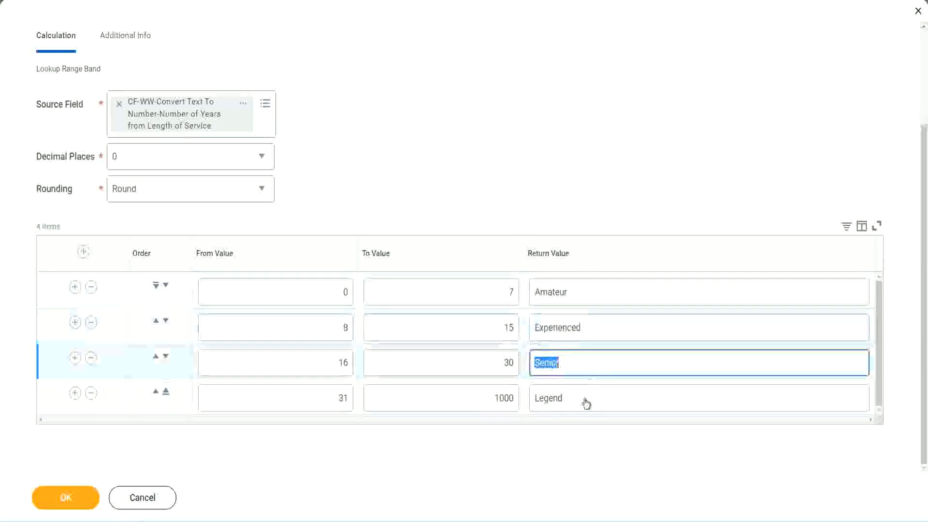
pyautogui.click(585, 399)
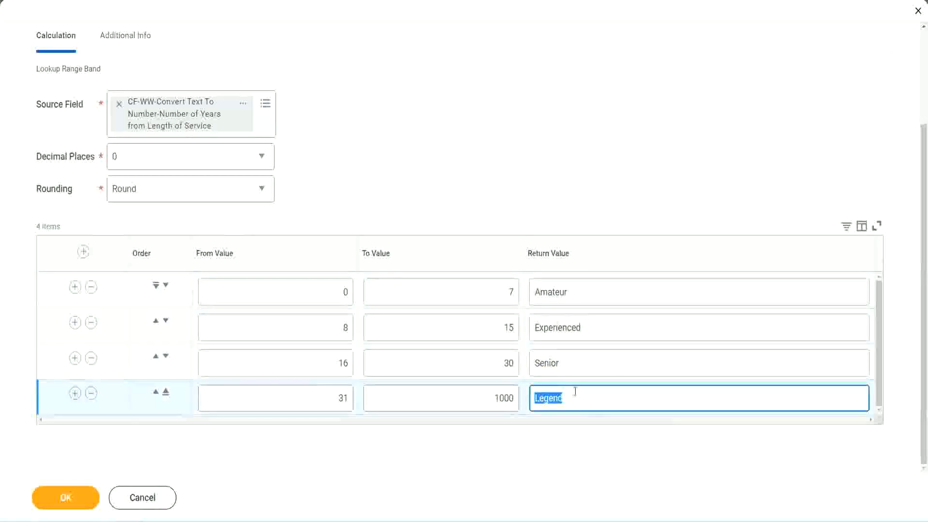
pyautogui.click(297, 294)
pyautogui.click(475, 284)
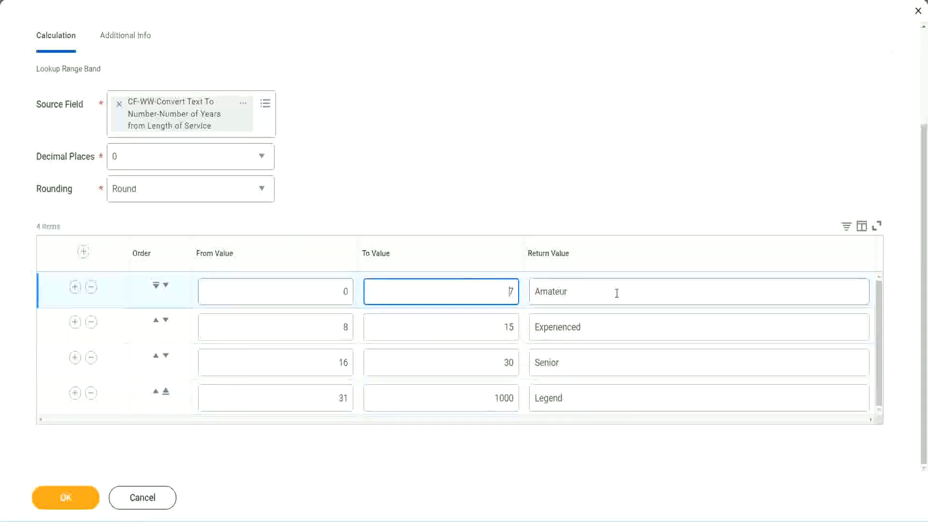
pyautogui.click(615, 292)
pyautogui.click(601, 327)
pyautogui.click(593, 363)
pyautogui.click(584, 398)
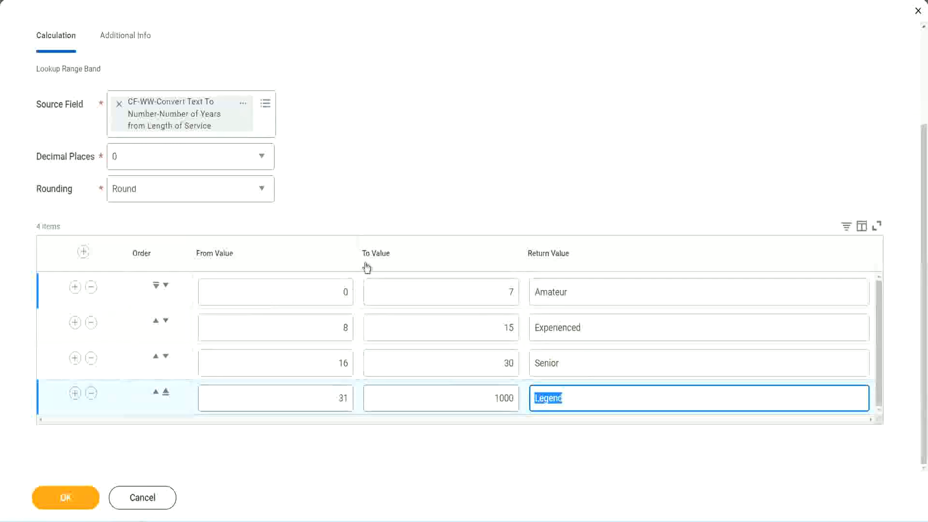
pyautogui.click(430, 203)
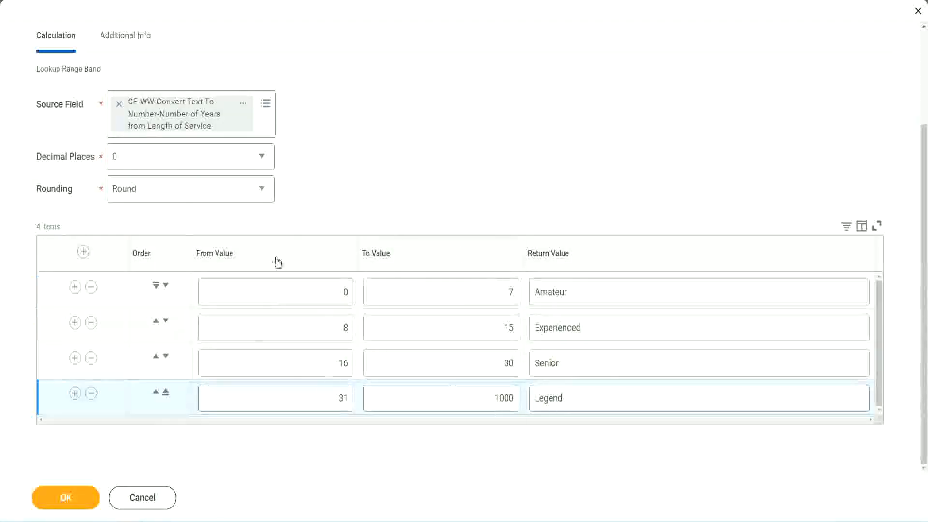
# Save the Lookup Range Band calculated field and copy its name from the save confirmation
pyautogui.click(64, 497)
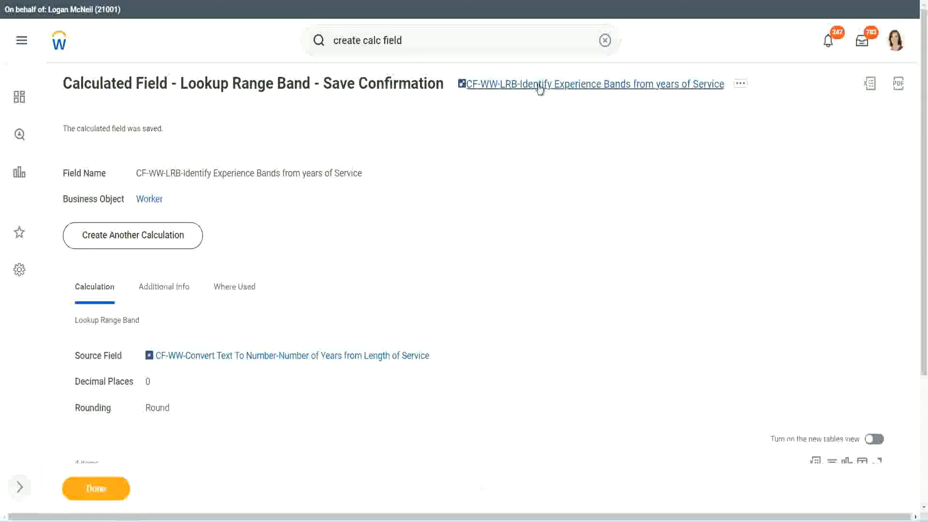
pyautogui.rightClick(538, 90)
pyautogui.click(550, 144)
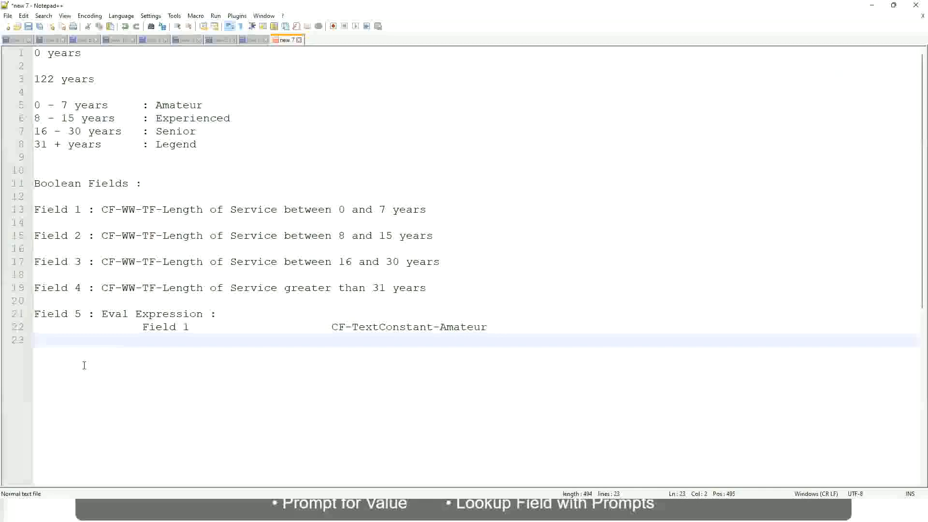
# Leave blank lines below the Eval Expression notes and add a new line reading 10,000 USD
pyautogui.press('Return')
pyautogui.press('Return')
pyautogui.press('Return')
pyautogui.press('Left')
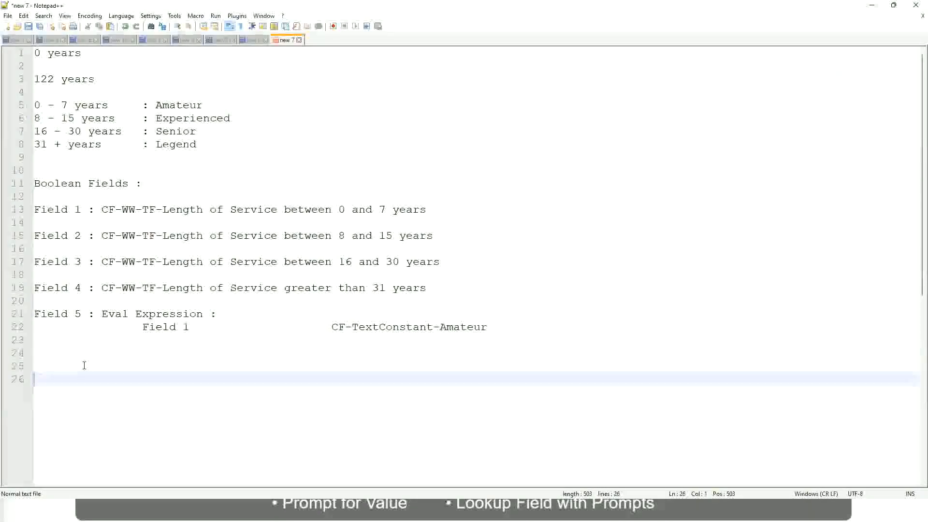
pyautogui.write('10,000 USD')
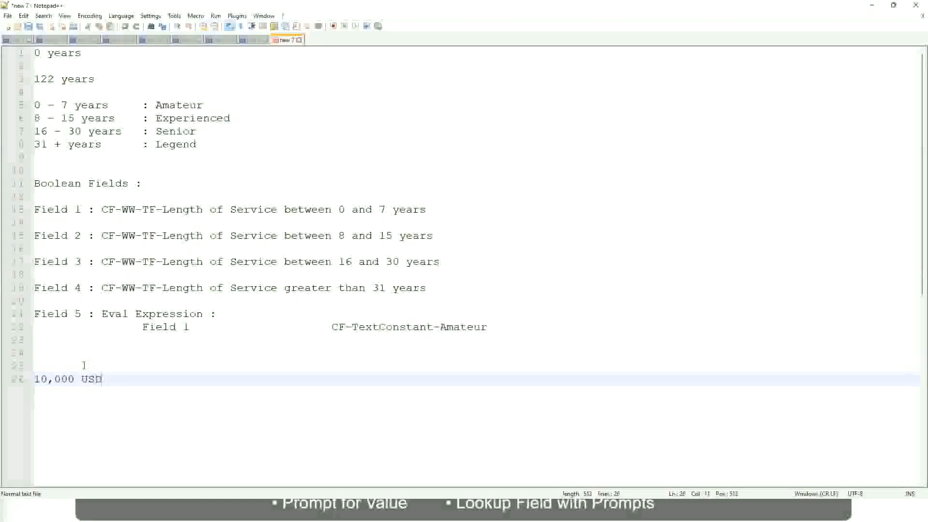
# Add the upper amount 1,000,000 on the same line, spaced well apart from 10,000 USD
pyautogui.press('Tab')
pyautogui.press('Tab')
pyautogui.press('Tab')
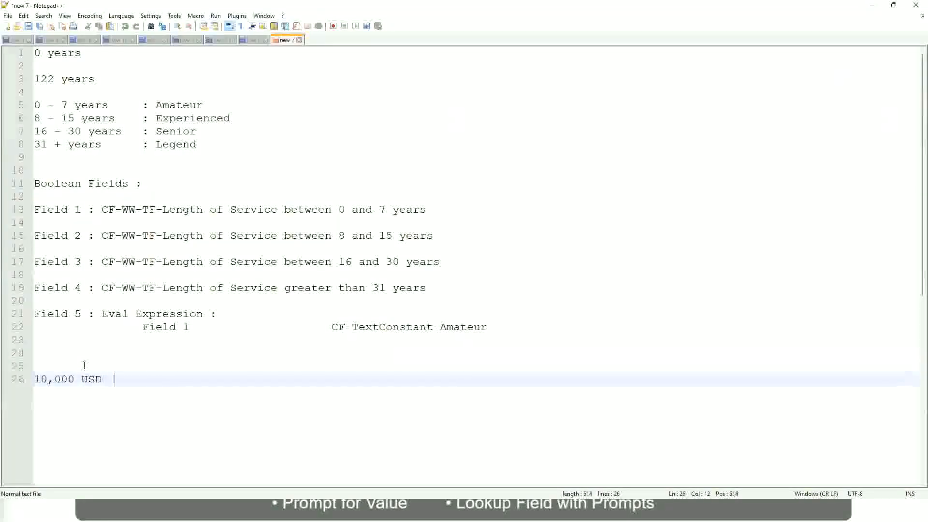
pyautogui.press('Tab')
pyautogui.press('Tab')
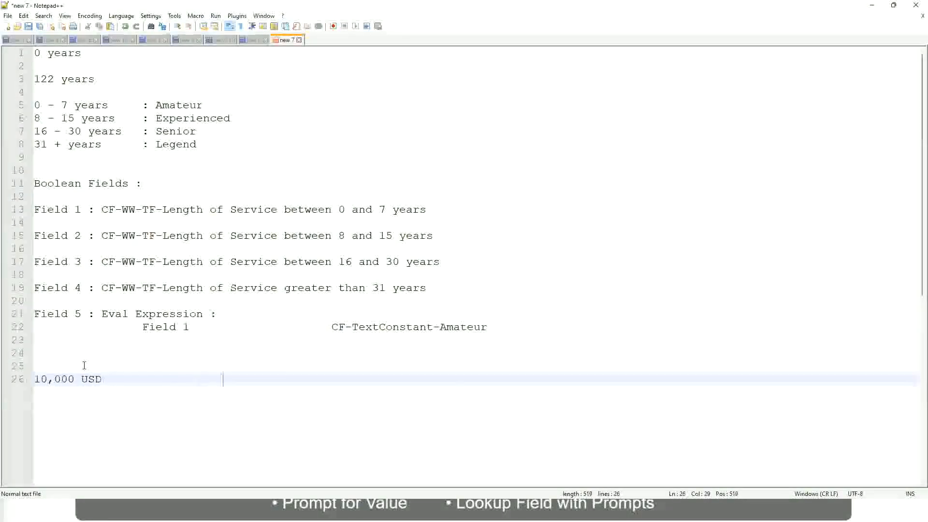
pyautogui.write('1,000,000')
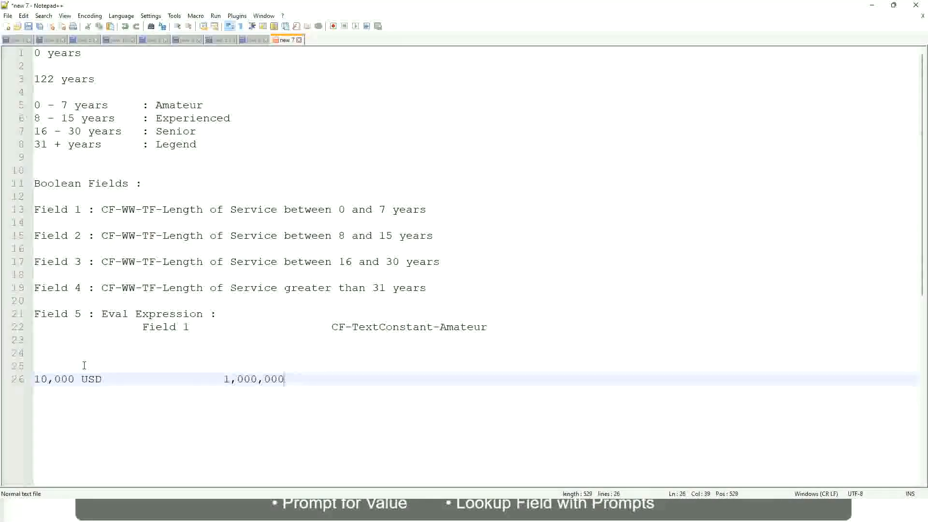
# Check the digit groups of 1,000,000 and append the currency USD after the amount
pyautogui.press('Left')
pyautogui.press('Left')
pyautogui.press('Left')
pyautogui.press('Left')
pyautogui.press('Left')
pyautogui.press('Left')
pyautogui.press('Left')
pyautogui.press('Left')
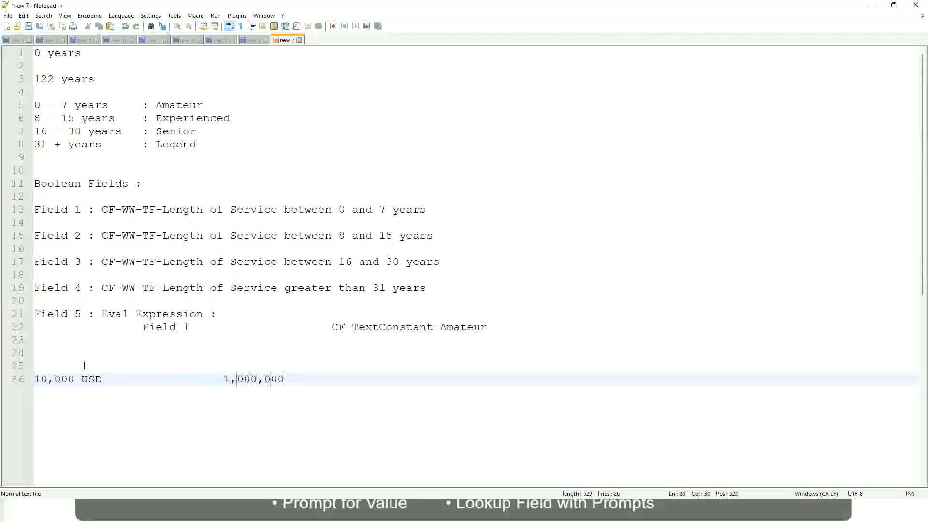
pyautogui.press('Right')
pyautogui.press('Right')
pyautogui.press('Right')
pyautogui.press('Right')
pyautogui.press('Right')
pyautogui.press('End')
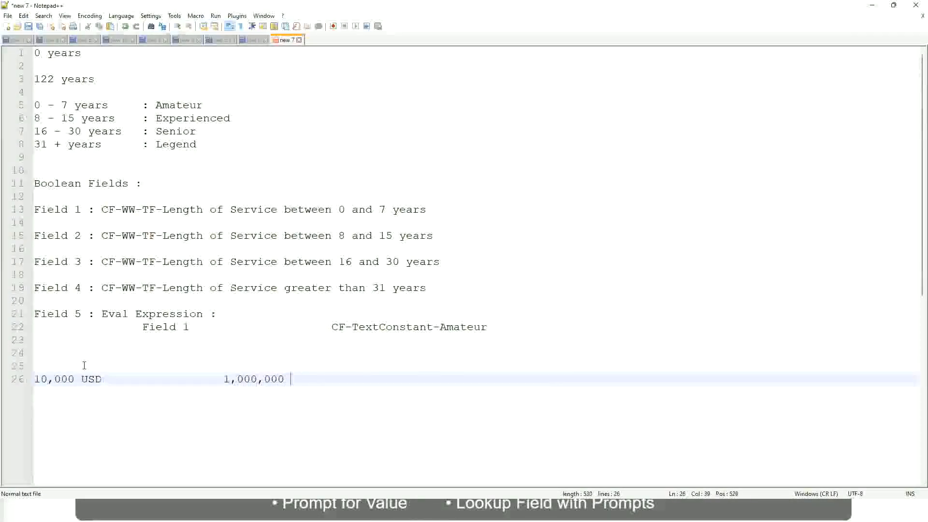
pyautogui.write('USD')
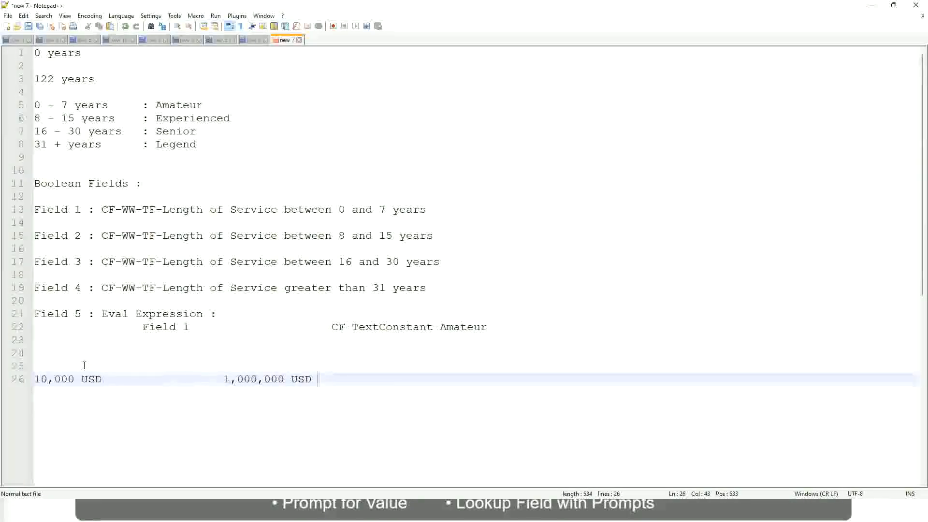
# Below the amounts, after a blank line, note the first pay band as 10 - 50,000 : Low
pyautogui.press('Return')
pyautogui.press('Return')
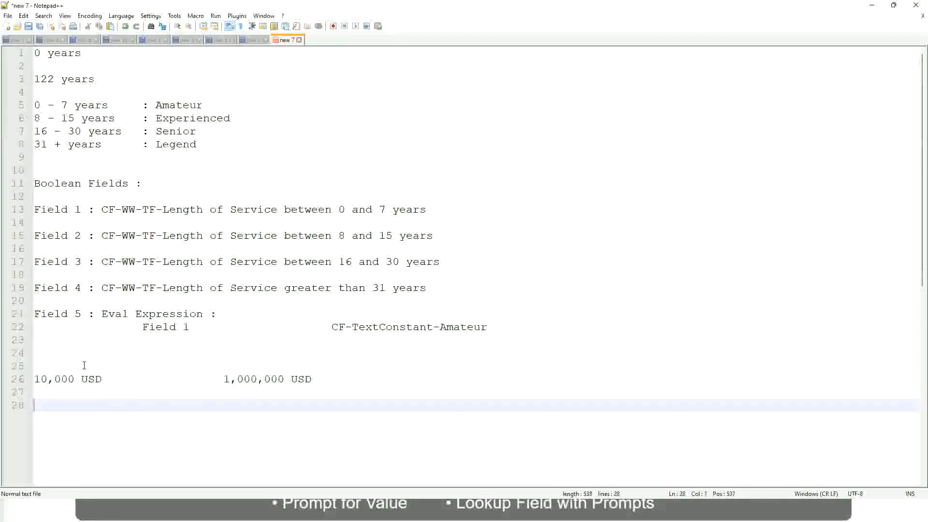
pyautogui.write('10 - 50,000')
pyautogui.press('Tab')
pyautogui.press('Tab')
pyautogui.press('Tab')
pyautogui.press('Tab')
pyautogui.write(': Low')
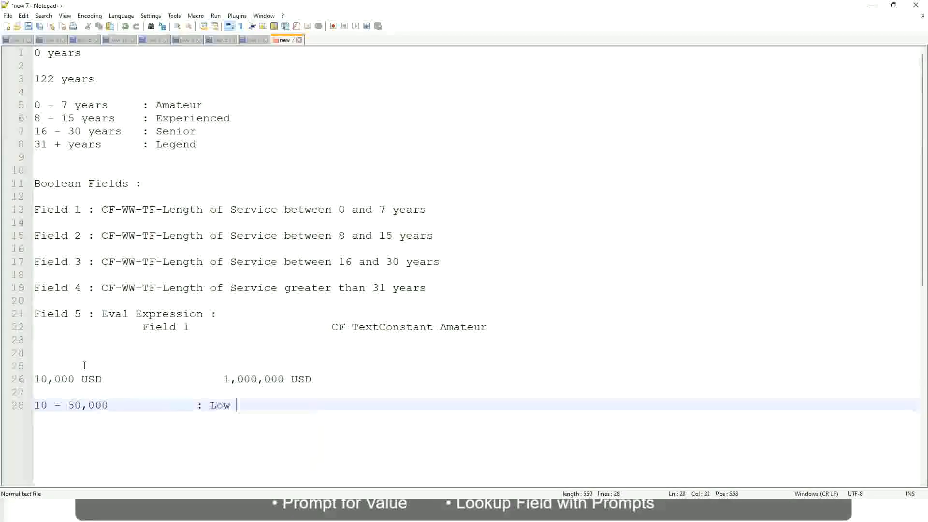
# Add the second pay band directly beneath the Low band as 50,001 - 150,000 : Medium
pyautogui.press('Return')
pyautogui.press('Return')
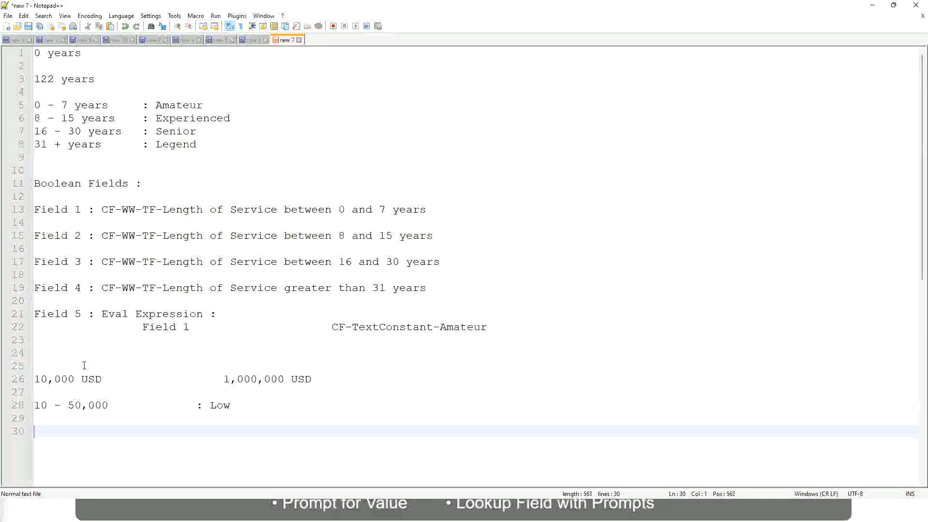
pyautogui.press('Up')
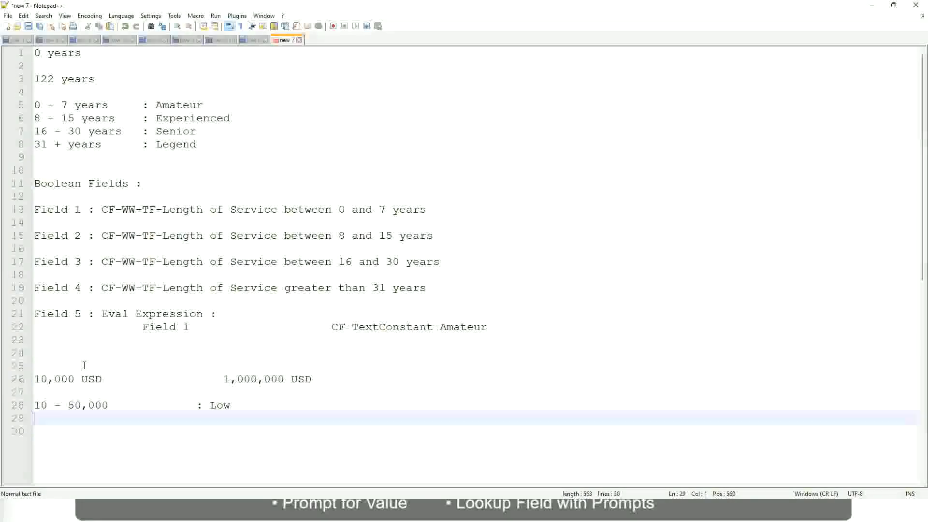
pyautogui.write('50,001 ')
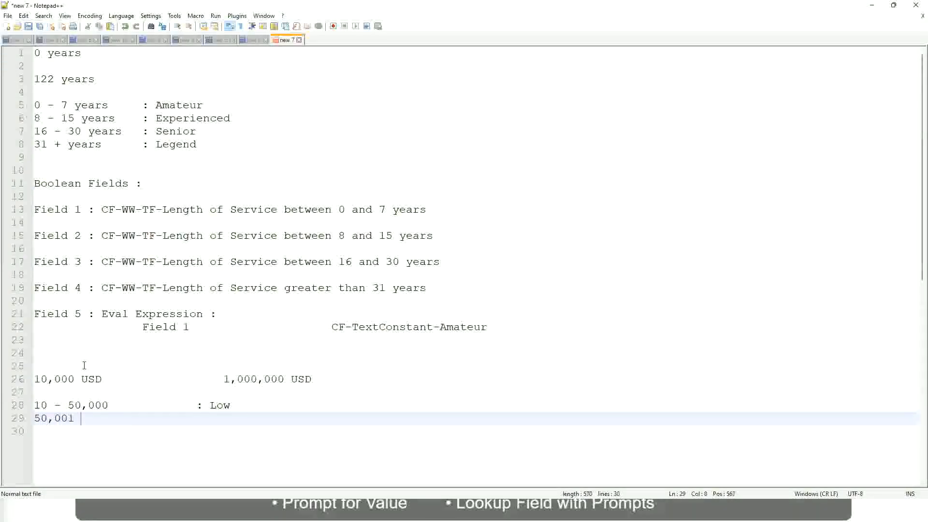
pyautogui.write('- 150,000')
pyautogui.press('Tab')
pyautogui.press('Tab')
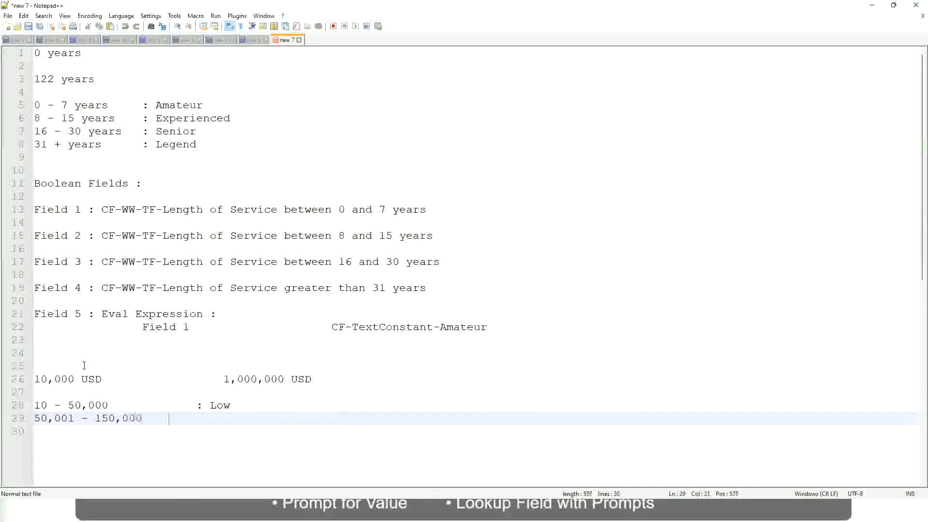
pyautogui.write(': Med')
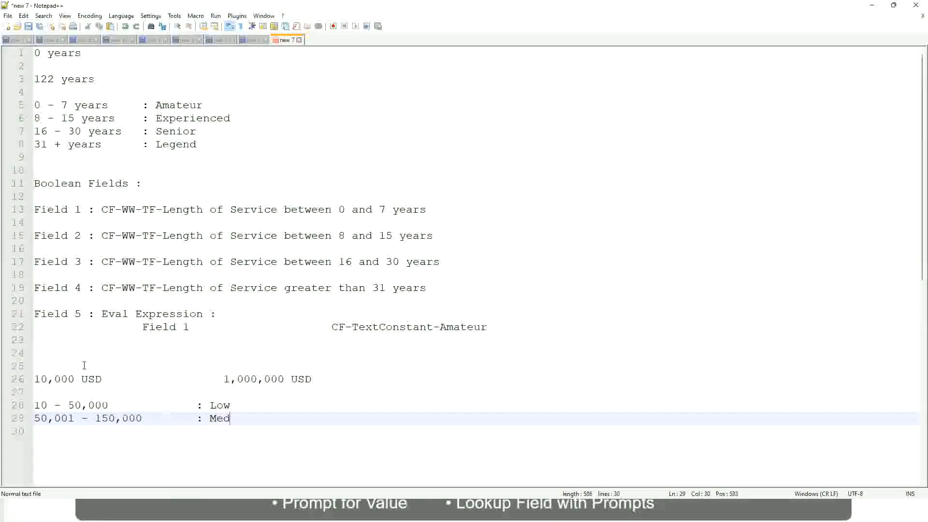
pyautogui.write('ium')
# Add the third pay band on the next line as > 150,000 : High, aligned with the bands above
pyautogui.press('Return')
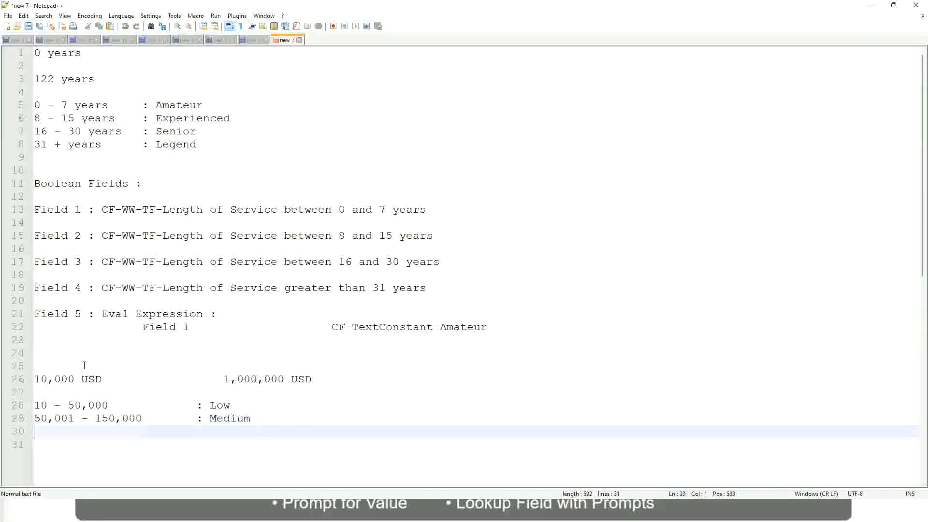
pyautogui.write('> 150,000')
pyautogui.press('Tab')
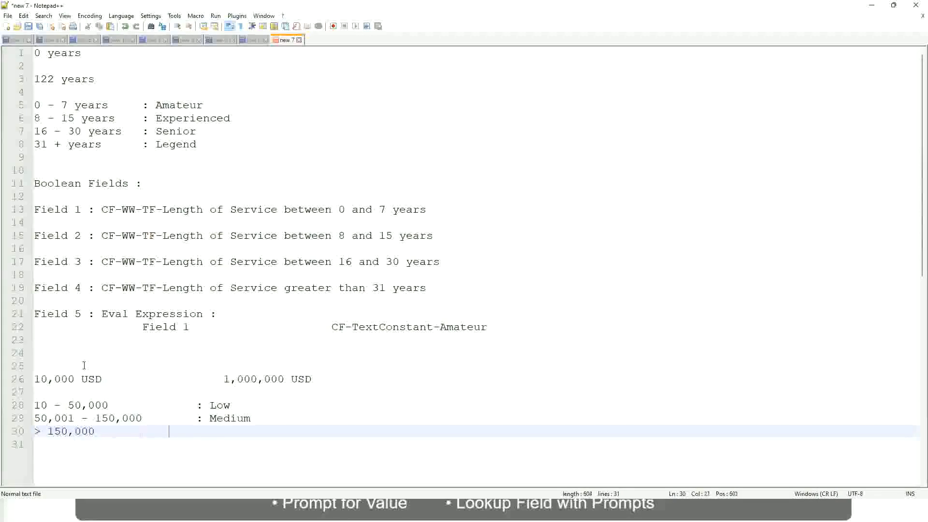
pyautogui.press('Tab')
pyautogui.write(': High')
# Review the lower and upper USD amounts against the Low, Medium and High pay bands
pyautogui.click(29, 379)
pyautogui.click(40, 379)
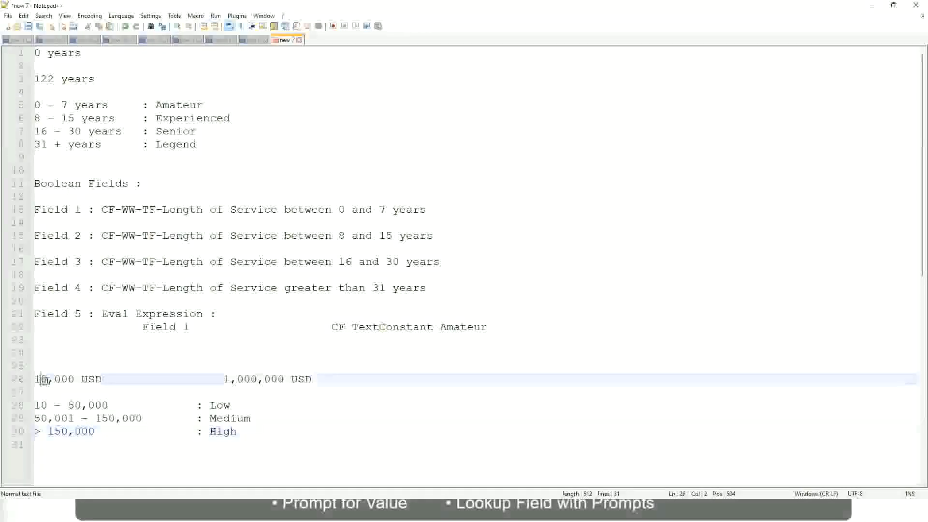
pyautogui.doubleClick(278, 379)
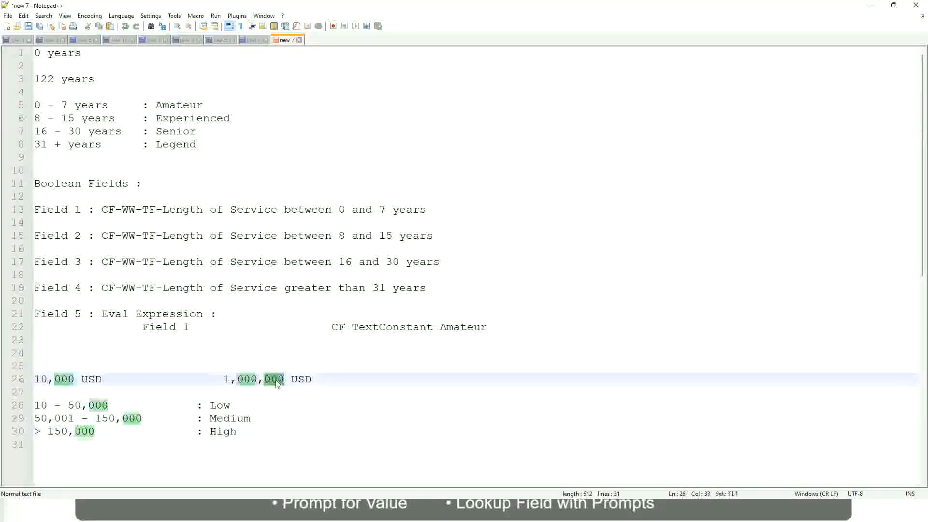
pyautogui.click(169, 418)
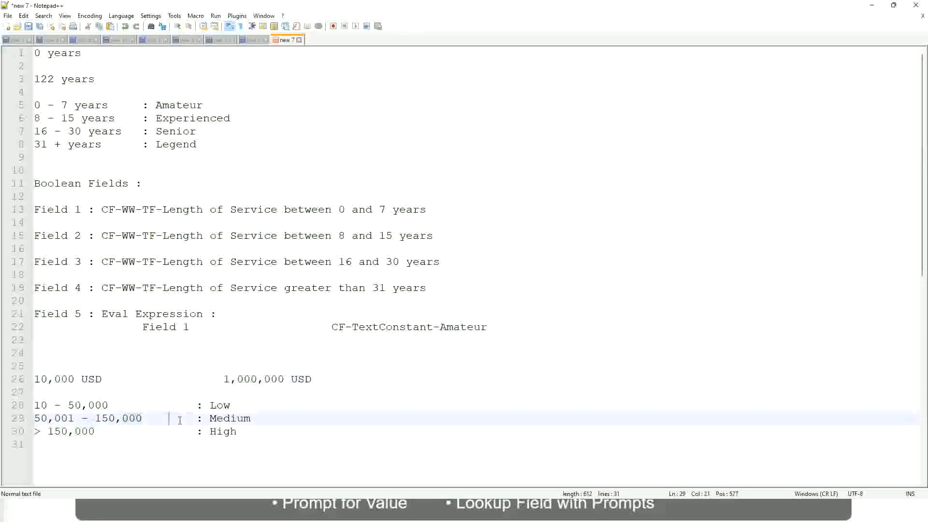
pyautogui.click(30, 379)
pyautogui.click(286, 380)
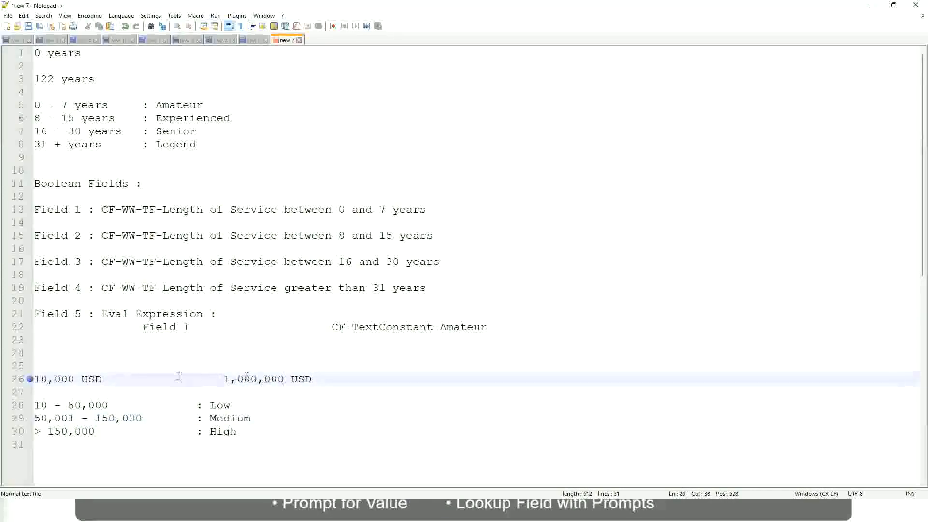
pyautogui.click(224, 406)
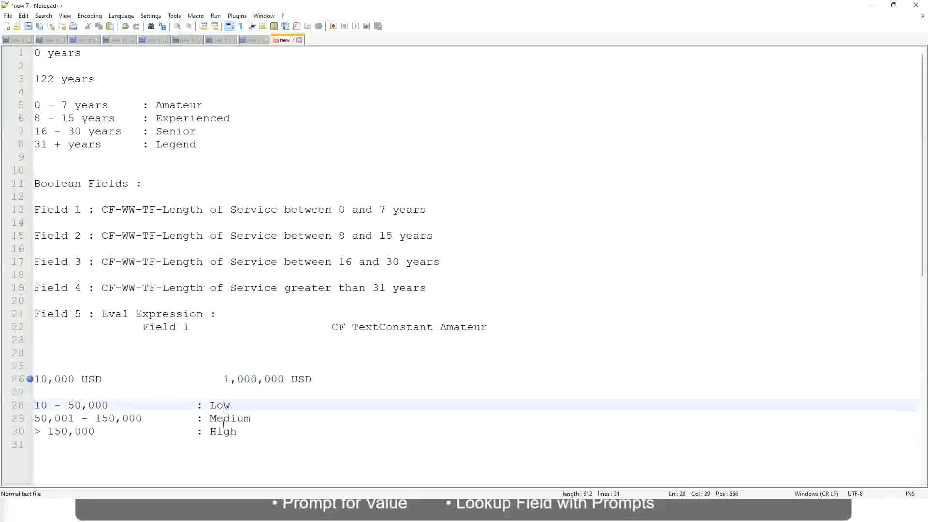
pyautogui.click(224, 434)
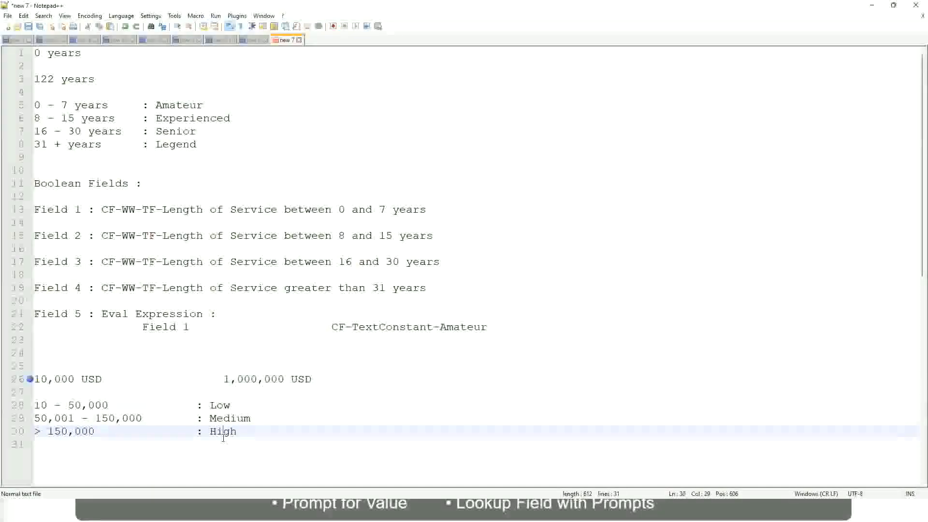
pyautogui.click(124, 391)
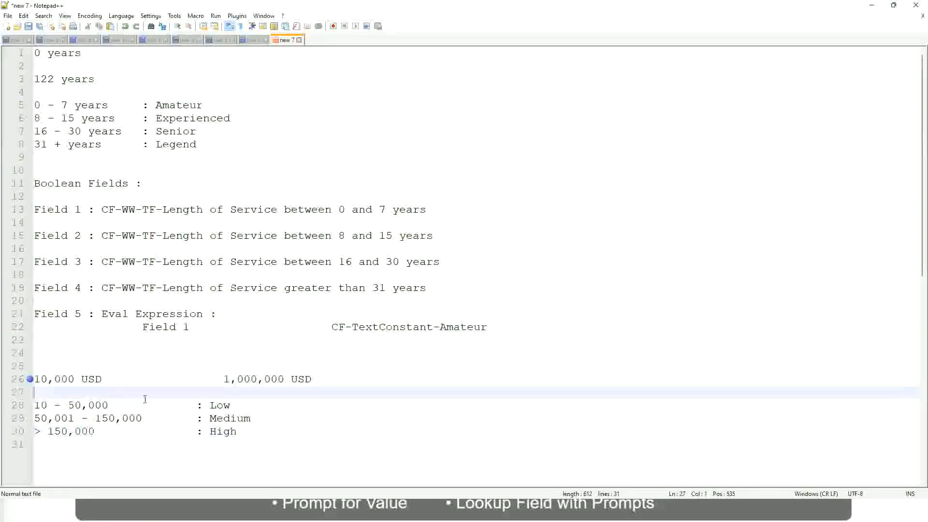
pyautogui.click(237, 431)
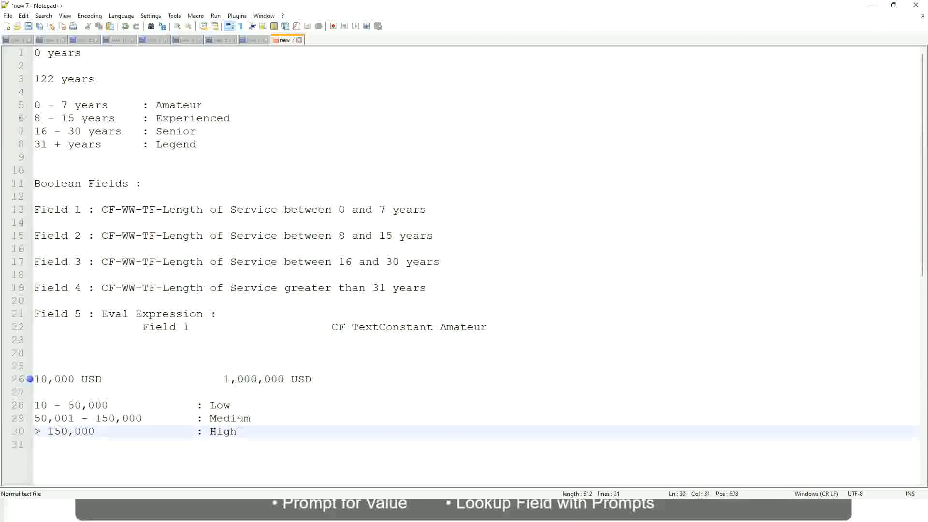